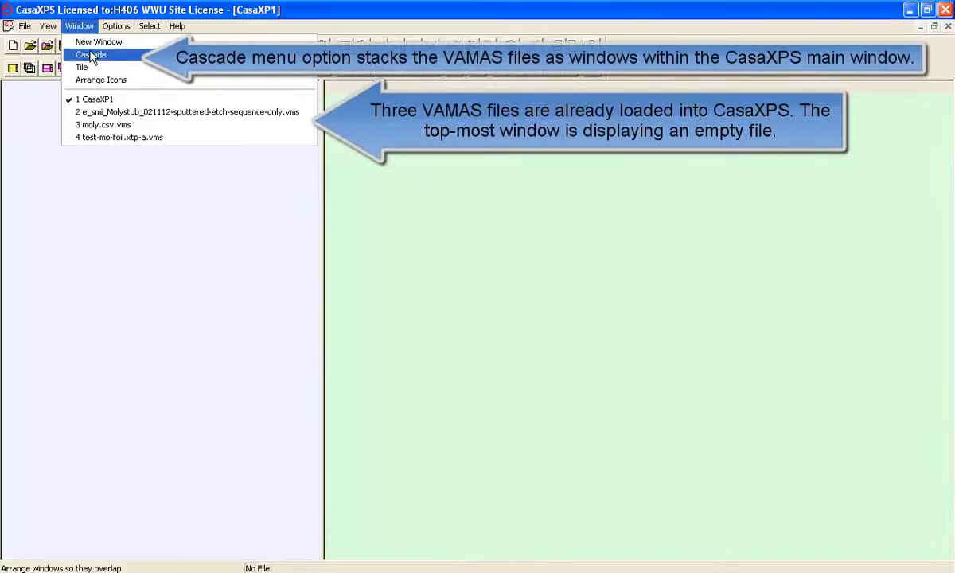
- Cascade the open file windows and bring e_smi_Molystub_021112-sputtered-etch-sequence-only.vms to the front
click(92, 57)
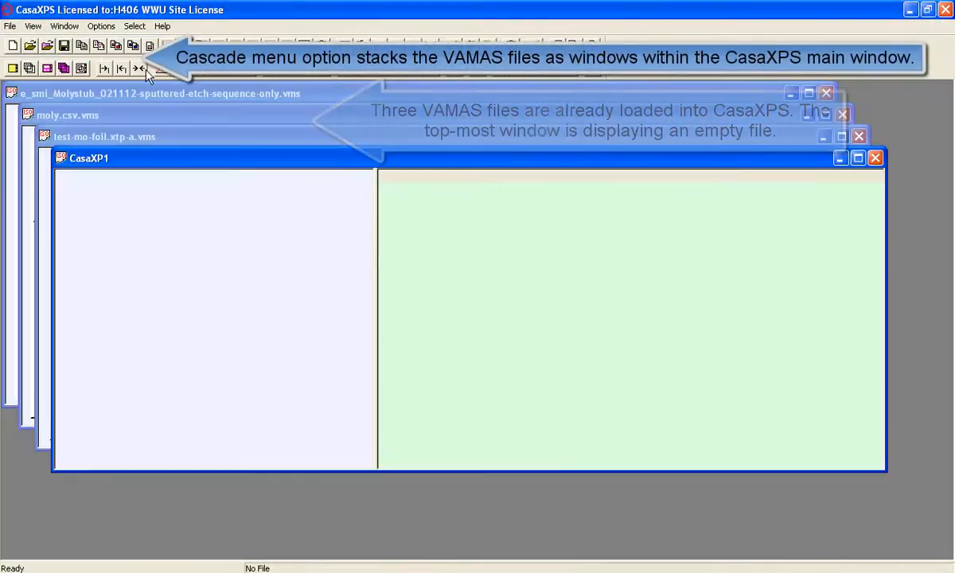
click(155, 137)
click(171, 117)
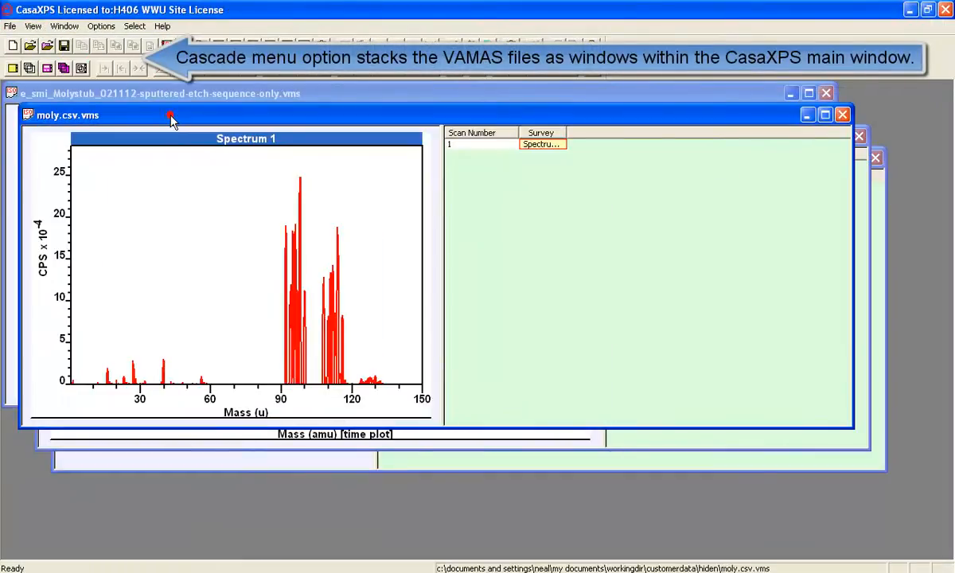
click(152, 93)
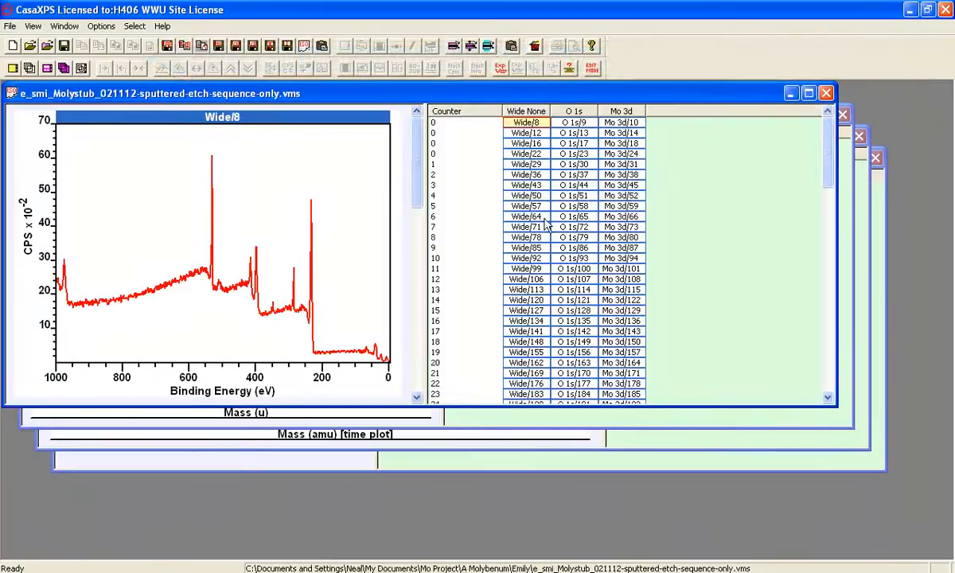
- Enlarge the file window downwards and display the four spectra Mo 3d/31, Mo 3d/66, Mo 3d/115 and Mo 3d/150
click(618, 165)
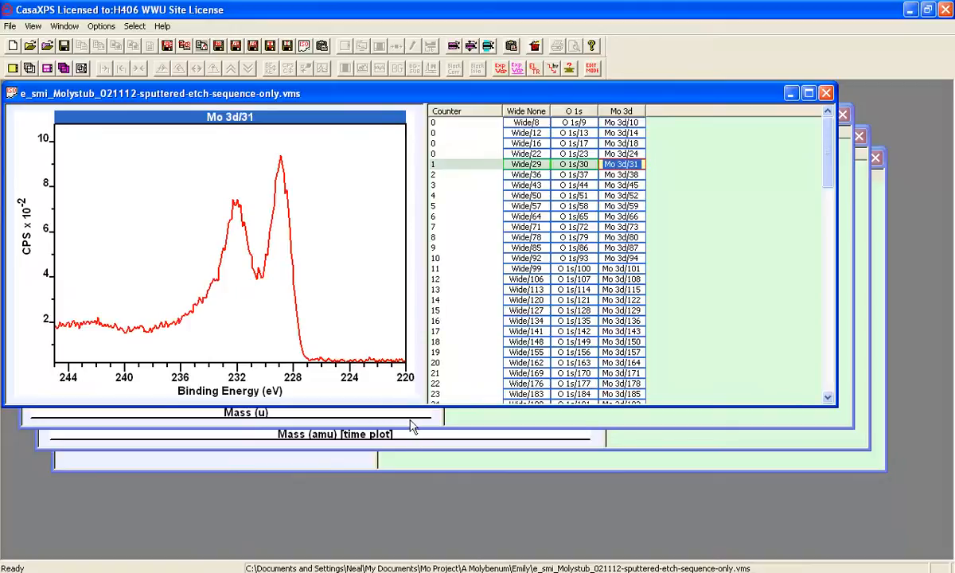
drag(410, 408, 408, 517)
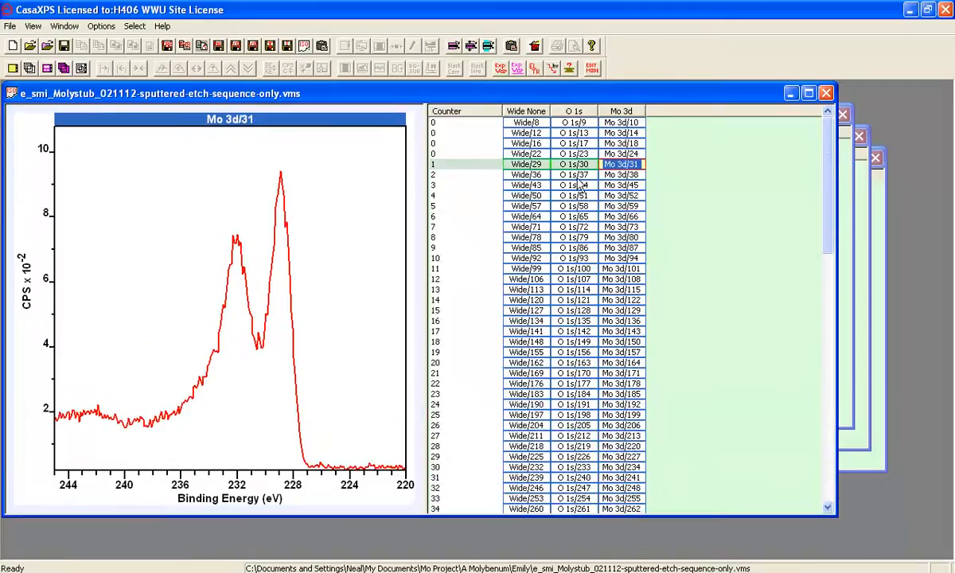
ctrl+click(621, 217)
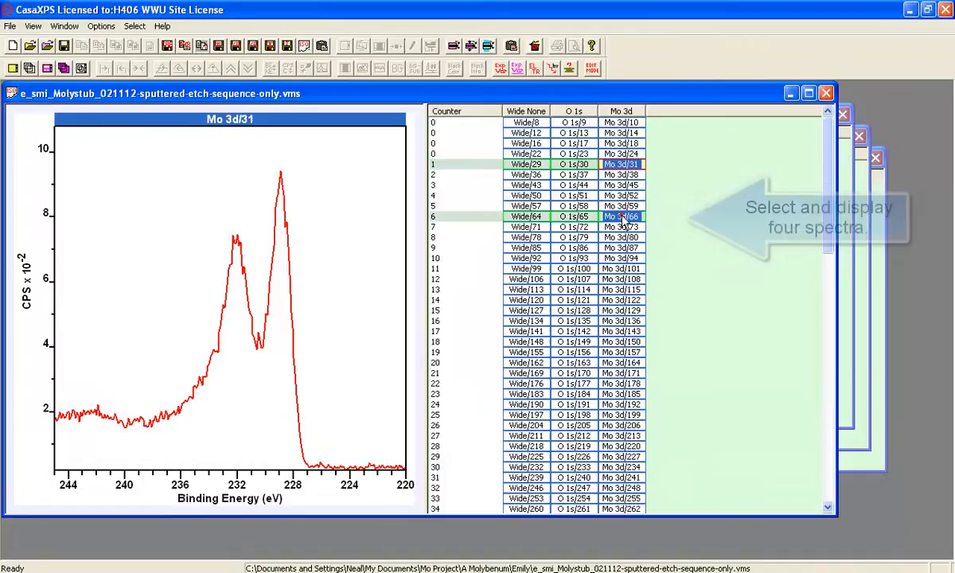
ctrl+click(621, 290)
ctrl+click(619, 341)
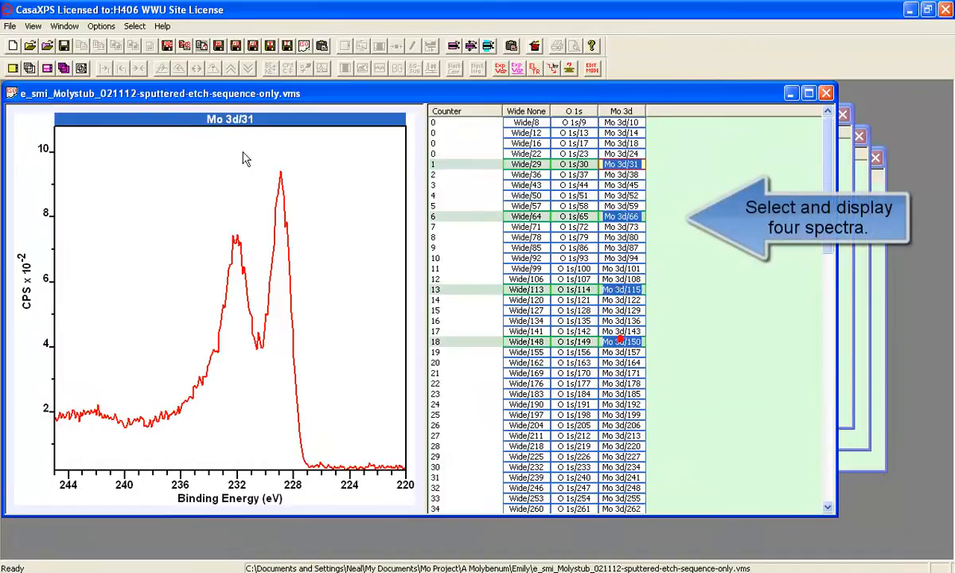
click(14, 68)
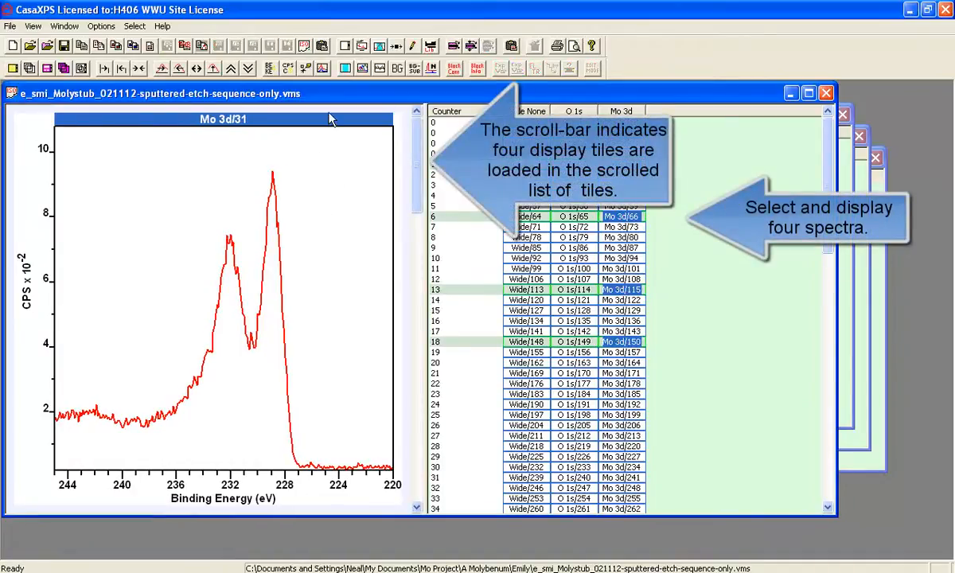
- Set the page tile format to 4 tiles per page
click(344, 68)
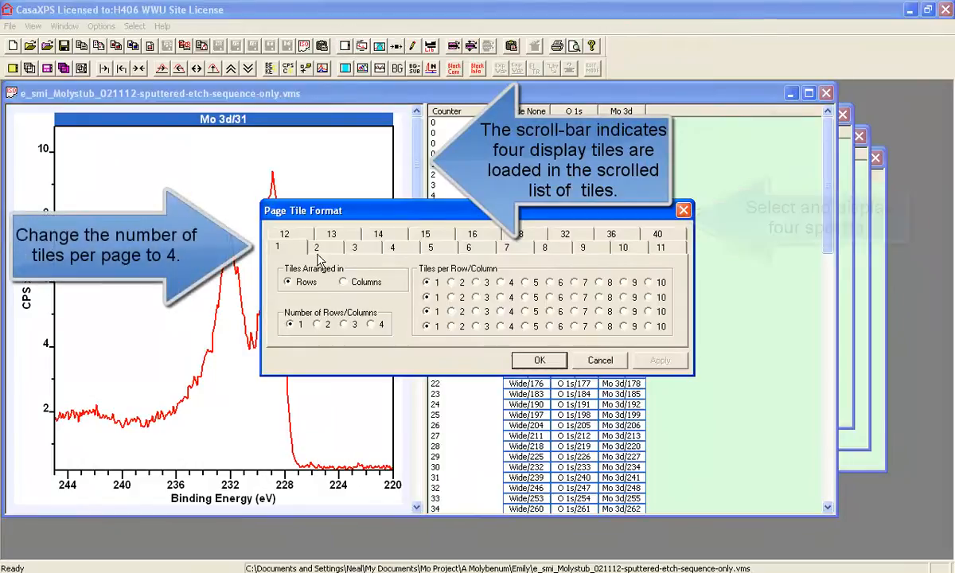
click(384, 251)
click(529, 360)
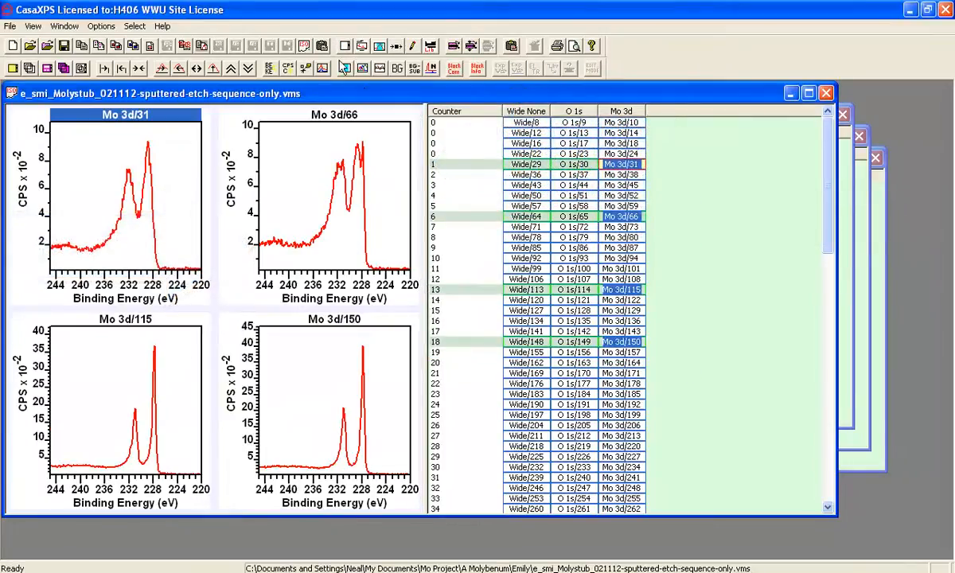
- Change the tile background colour of the active Mo 3d/31 tile to black through its tile display parameters
click(363, 48)
drag(356, 102, 602, 116)
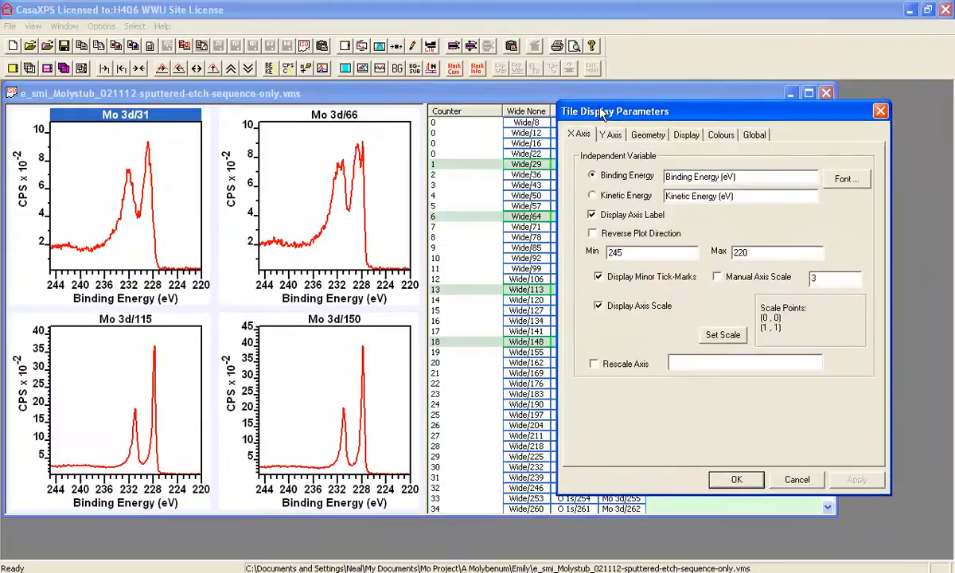
click(721, 135)
click(620, 165)
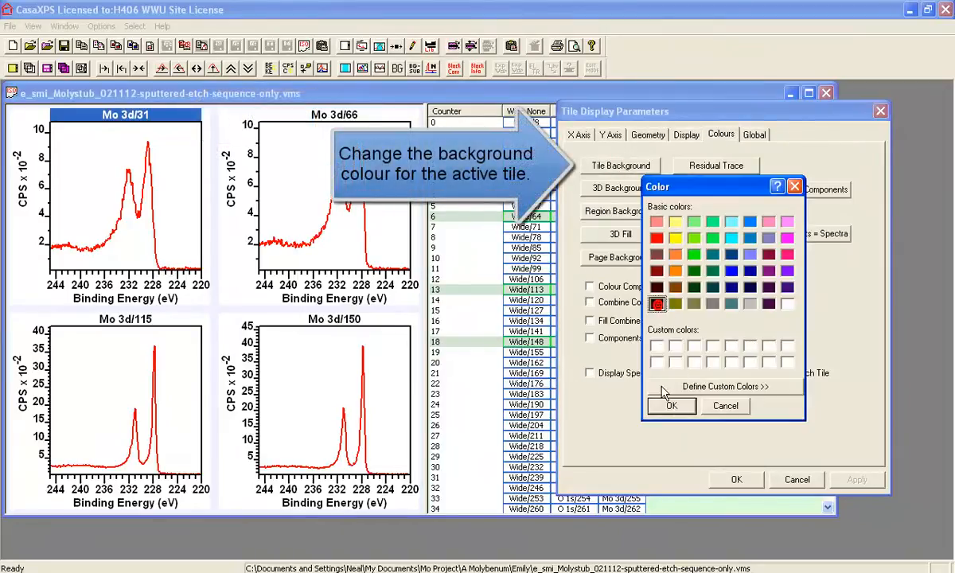
click(670, 405)
click(857, 481)
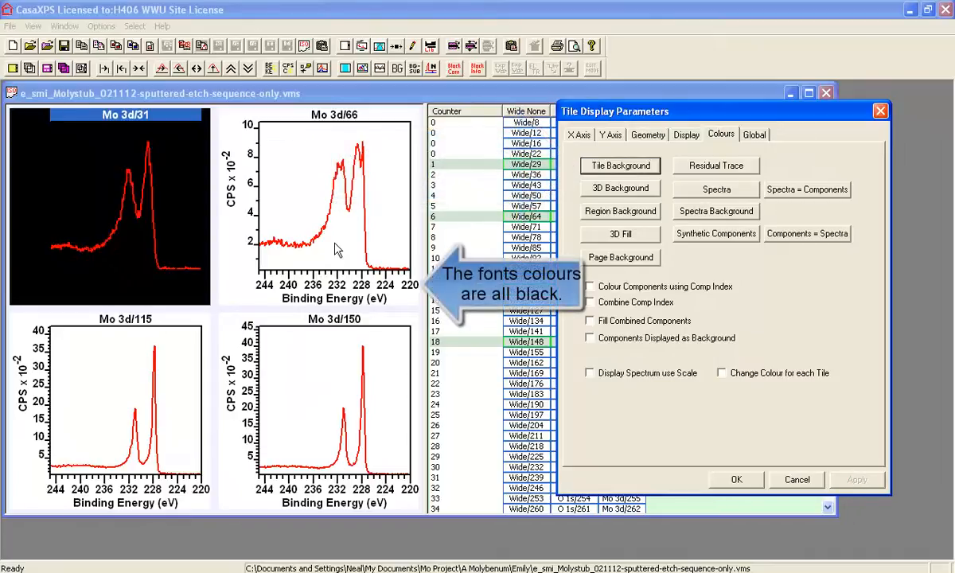
- Change the Mo 3d/31 tile background colour to grey
click(637, 171)
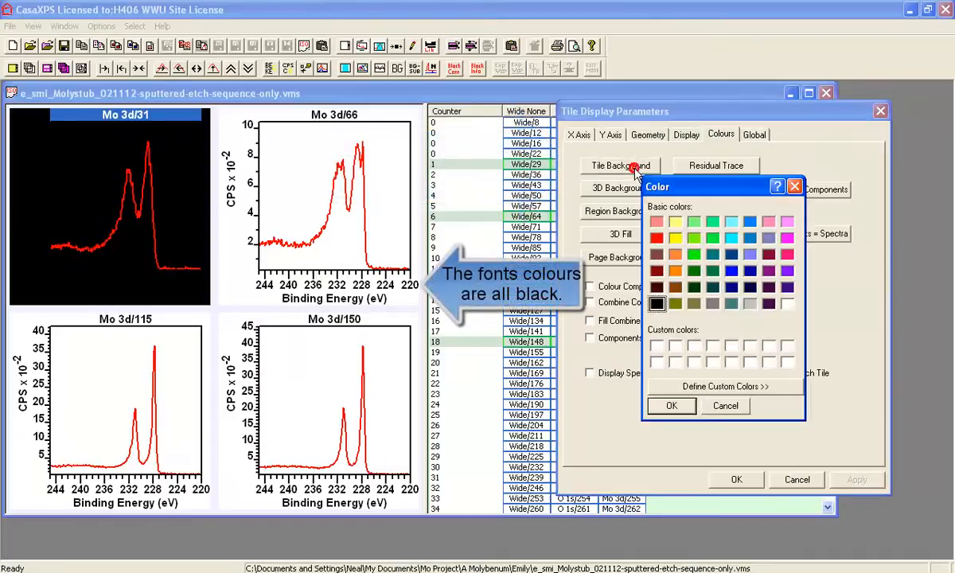
click(713, 305)
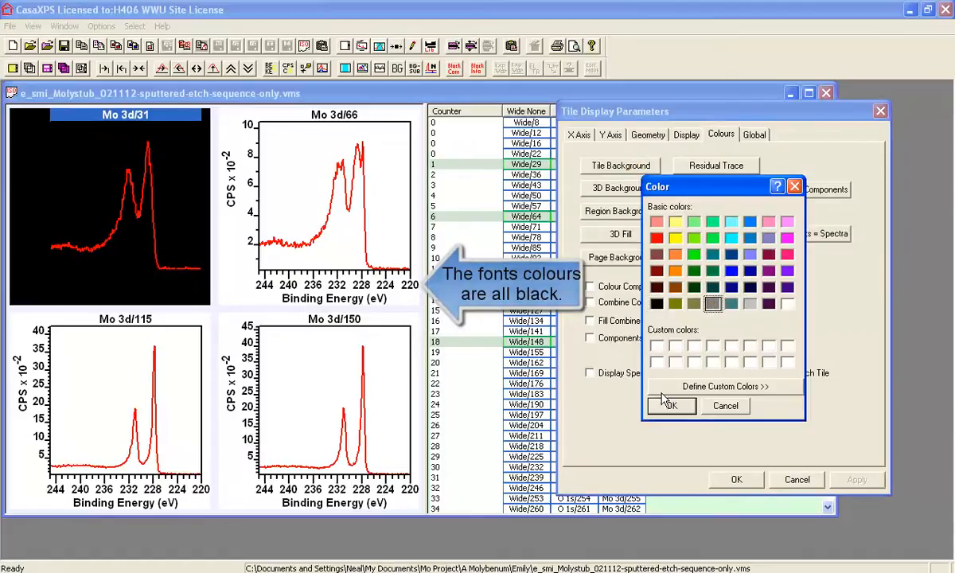
click(670, 405)
click(851, 480)
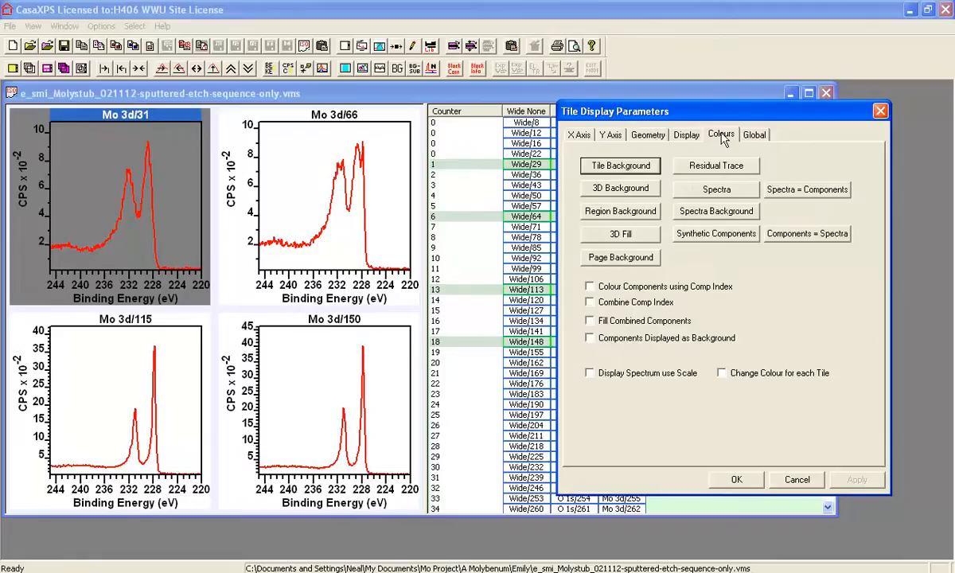
- Set all fonts of the active Mo 3d/31 tile to the colour Lime, without applying it to the other tiles
click(755, 135)
click(789, 295)
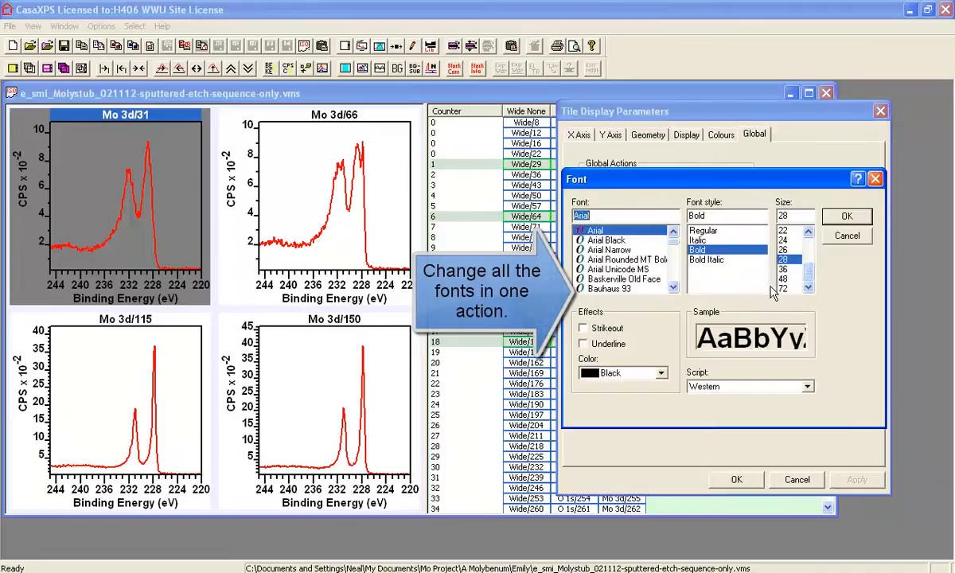
click(629, 372)
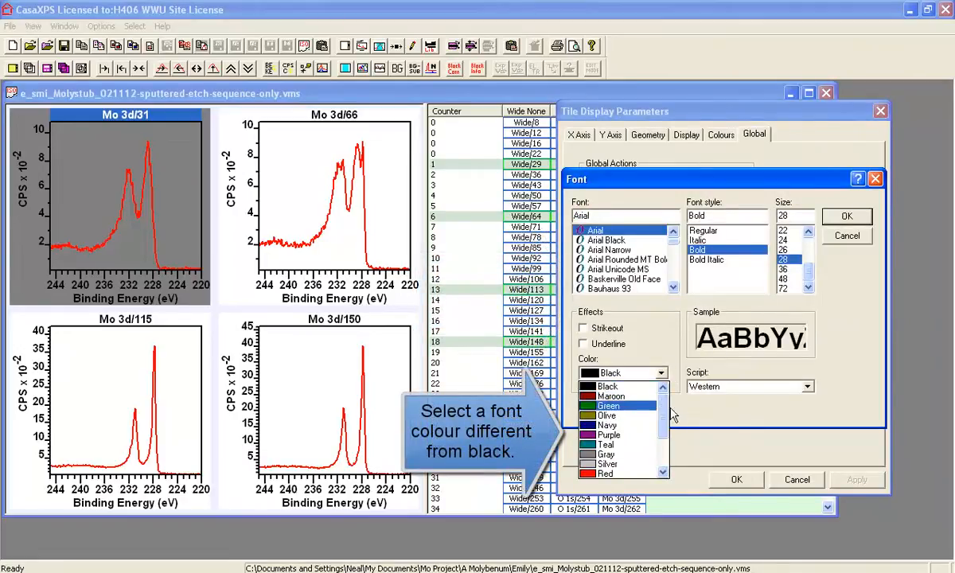
drag(660, 410, 664, 444)
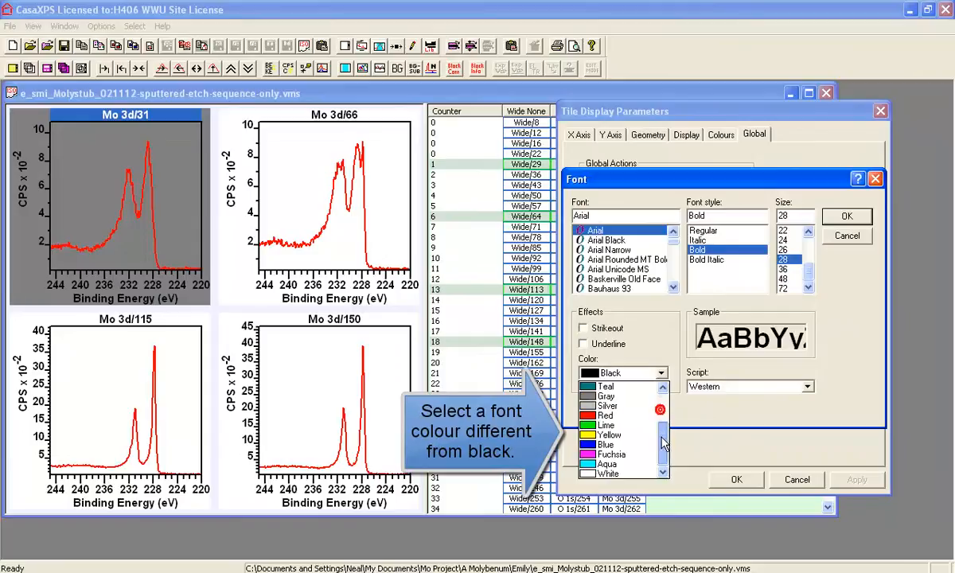
click(611, 426)
click(846, 219)
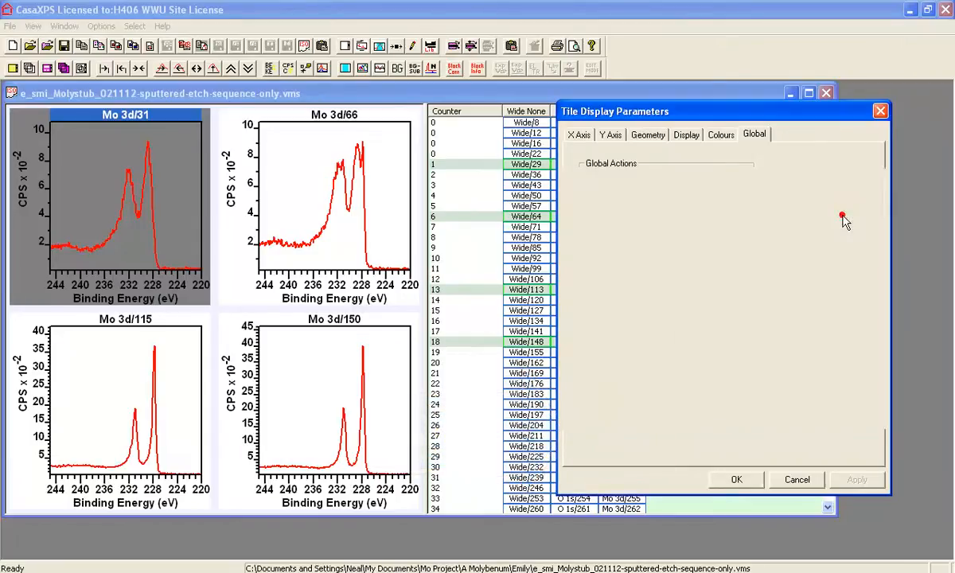
click(844, 482)
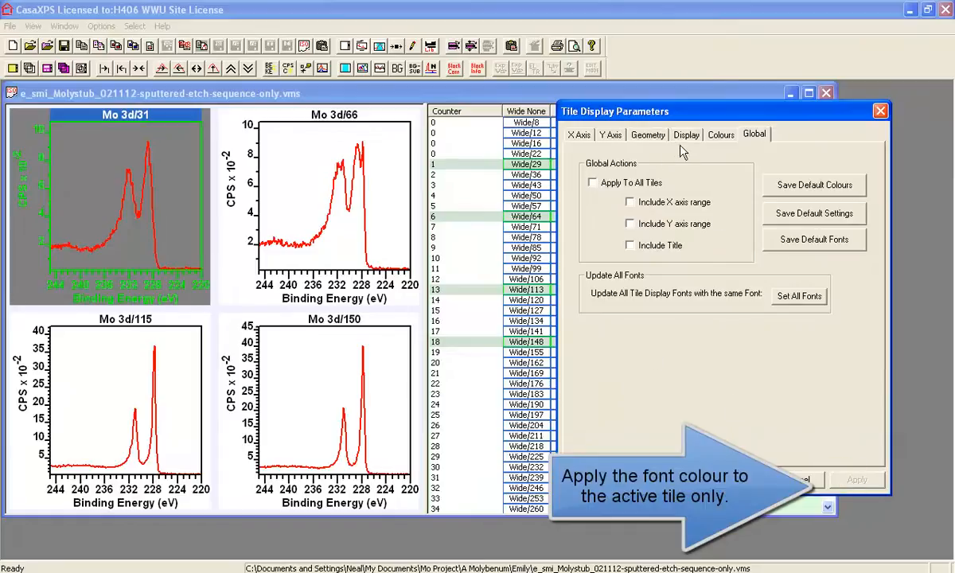
- Set the Mo 3d/31 tile background colour back to black
click(721, 134)
click(621, 166)
click(656, 303)
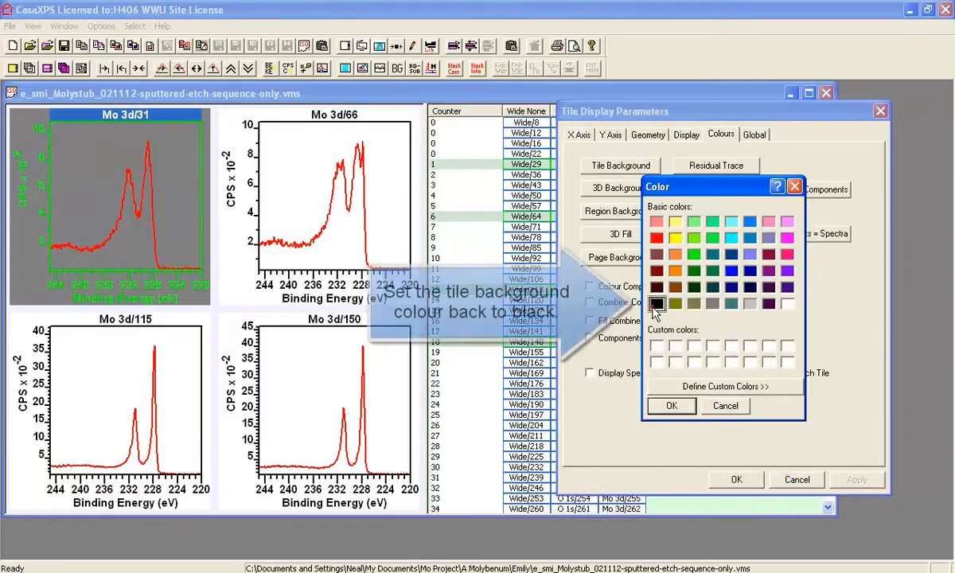
click(672, 405)
click(848, 475)
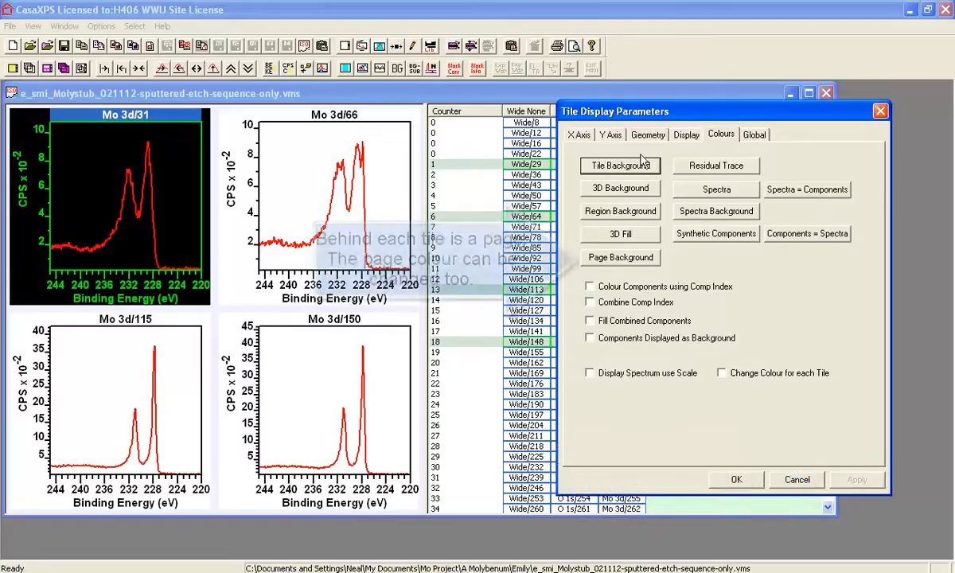
- Set the page background to a custom very dark blue (Red 0, Green 0, Blue 26) and close the tile display parameters
click(623, 259)
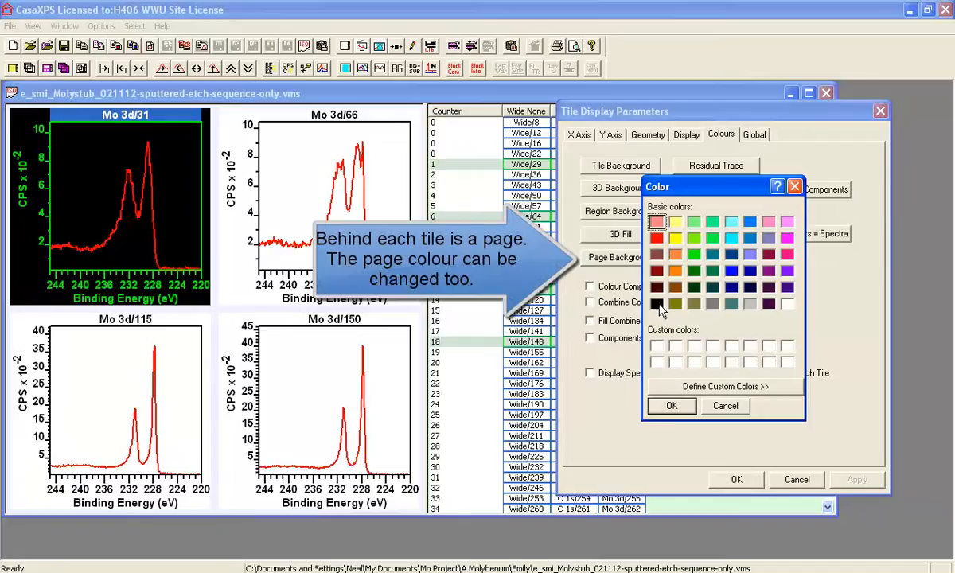
click(675, 386)
drag(754, 185, 692, 187)
drag(910, 214, 910, 339)
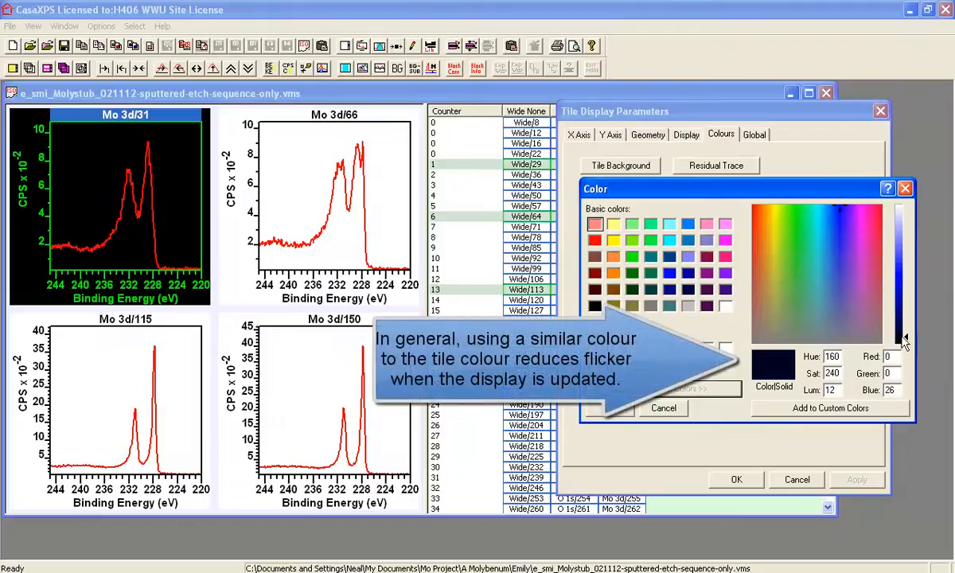
click(881, 407)
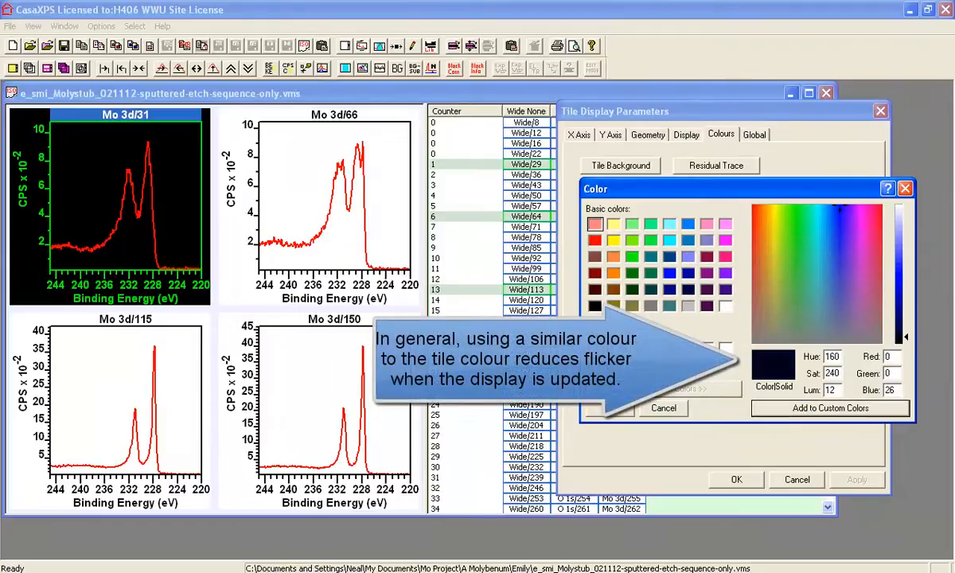
click(609, 408)
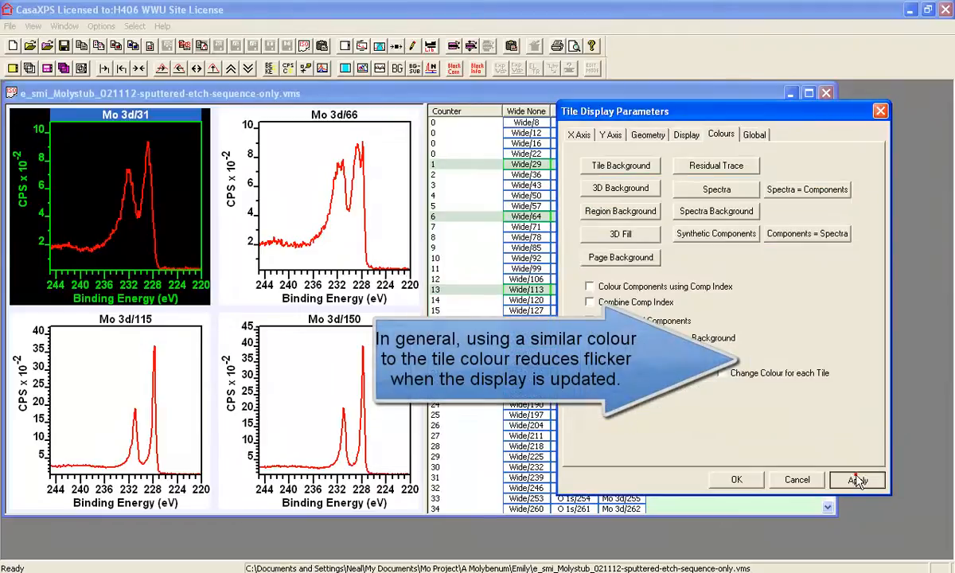
click(857, 480)
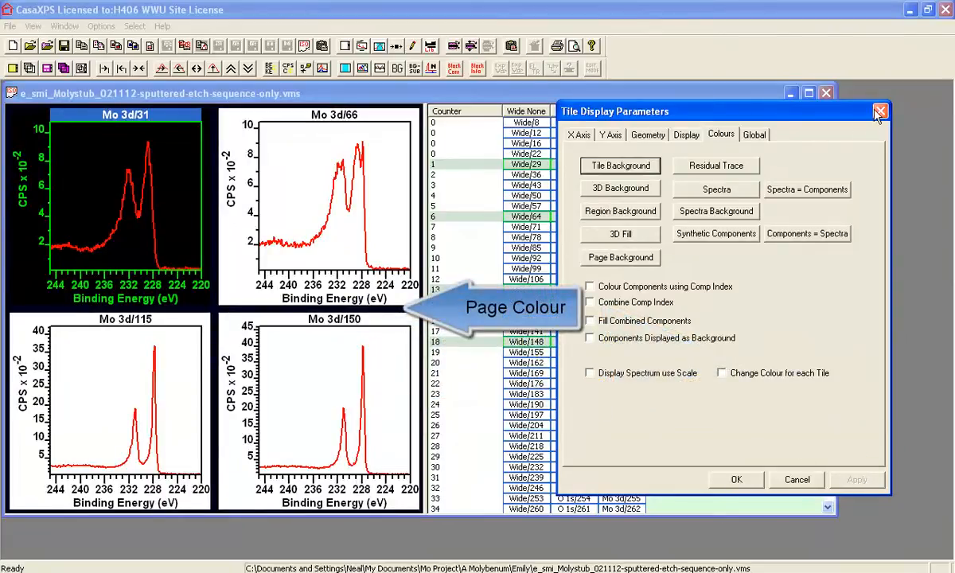
click(738, 480)
- Move the Molystub window aside, bring moly.csv.vms to the front and reselect its Survey spectrum to adopt the latest tile display parameters
drag(290, 93, 356, 117)
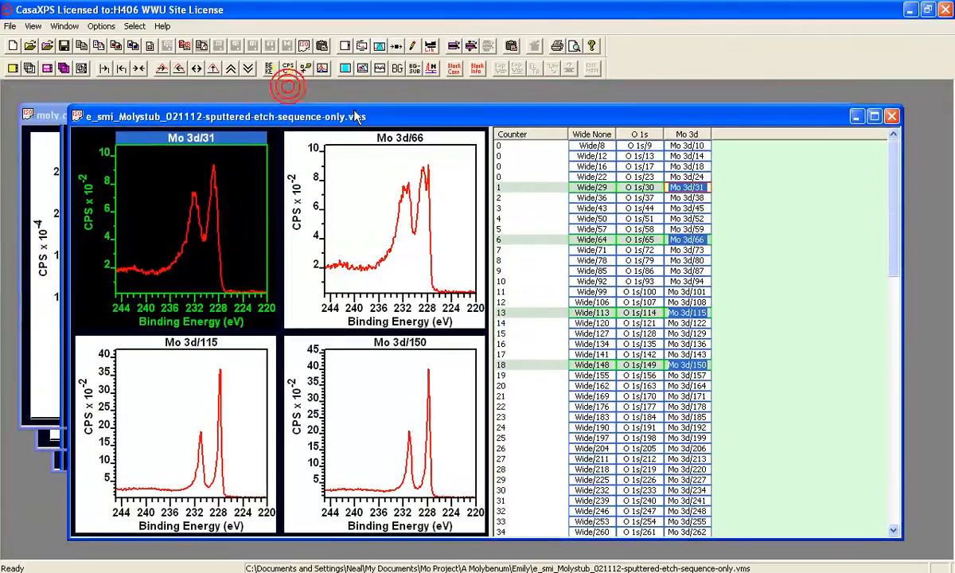
click(44, 117)
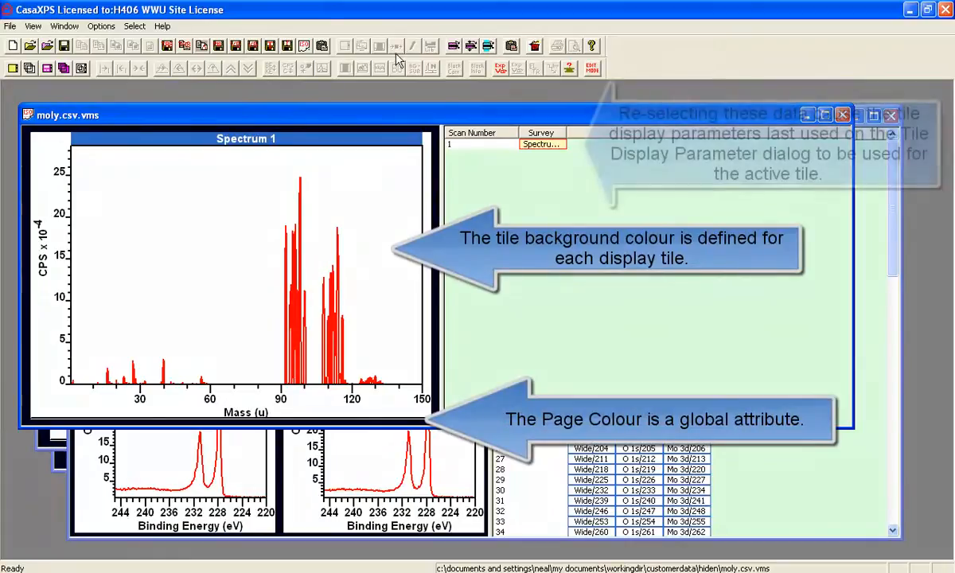
click(543, 146)
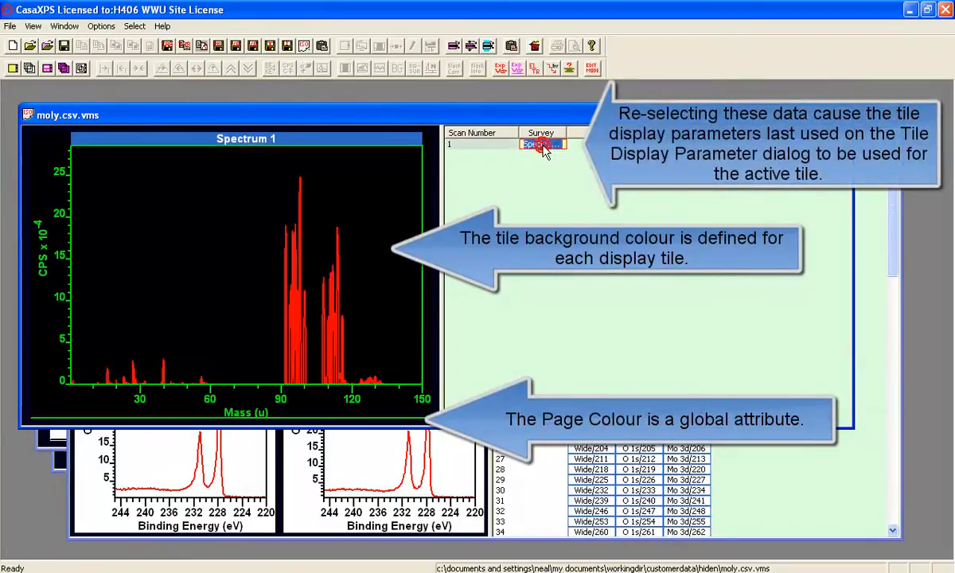
- Maximize the moly.csv.vms window and widen its spectrum display area to about three quarters of the window
double_click(369, 115)
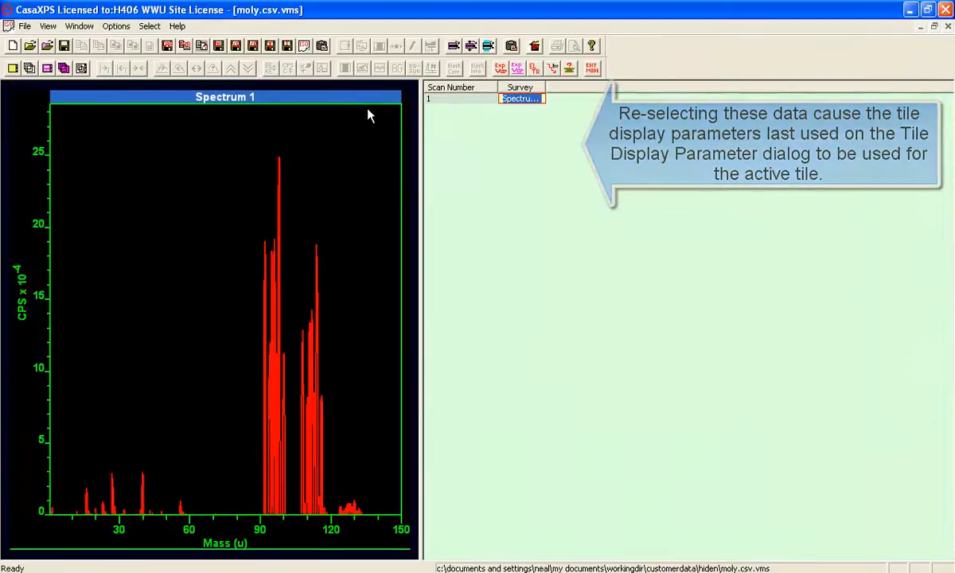
drag(422, 212, 697, 271)
click(298, 143)
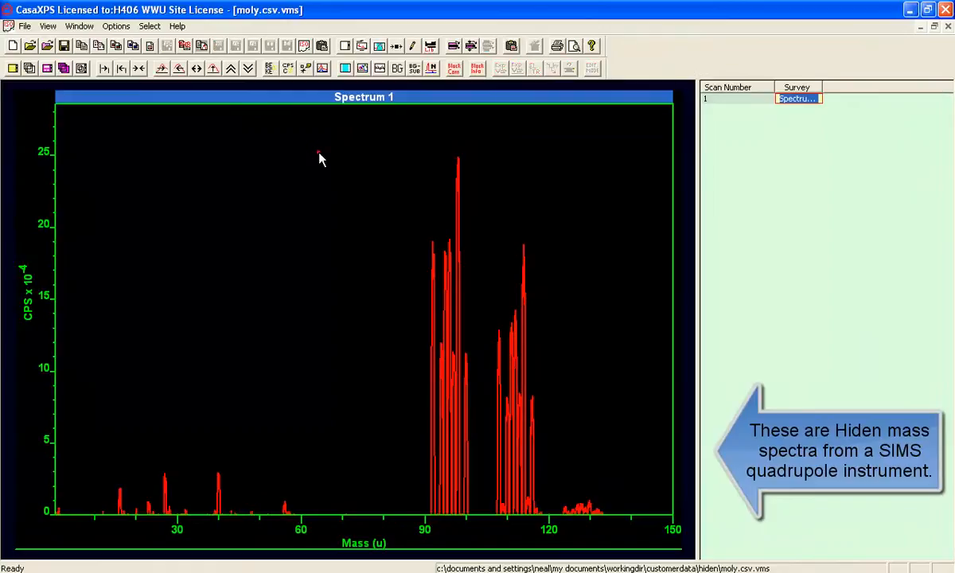
- Load the CasaXPS_mass.lib element library from the library directory
click(412, 45)
click(490, 130)
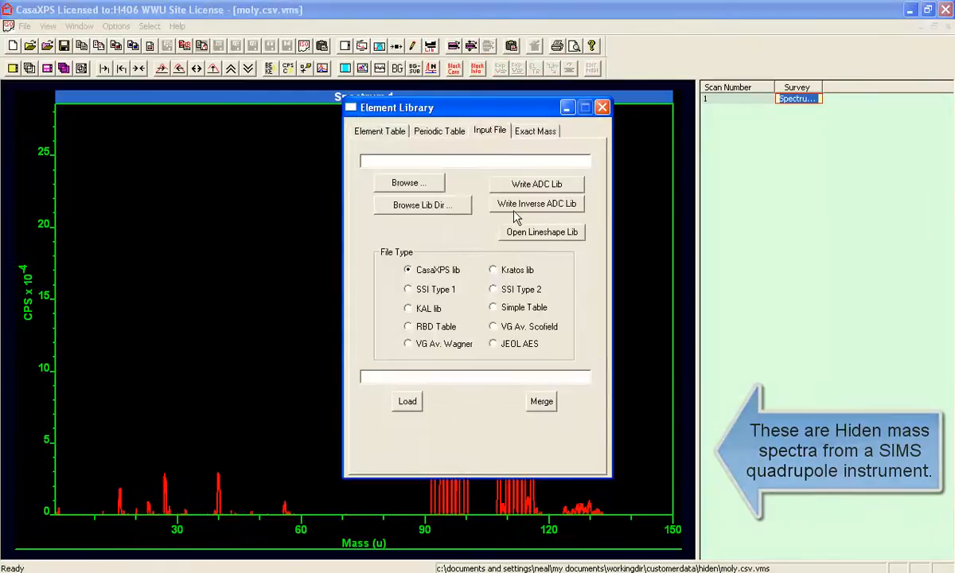
click(446, 204)
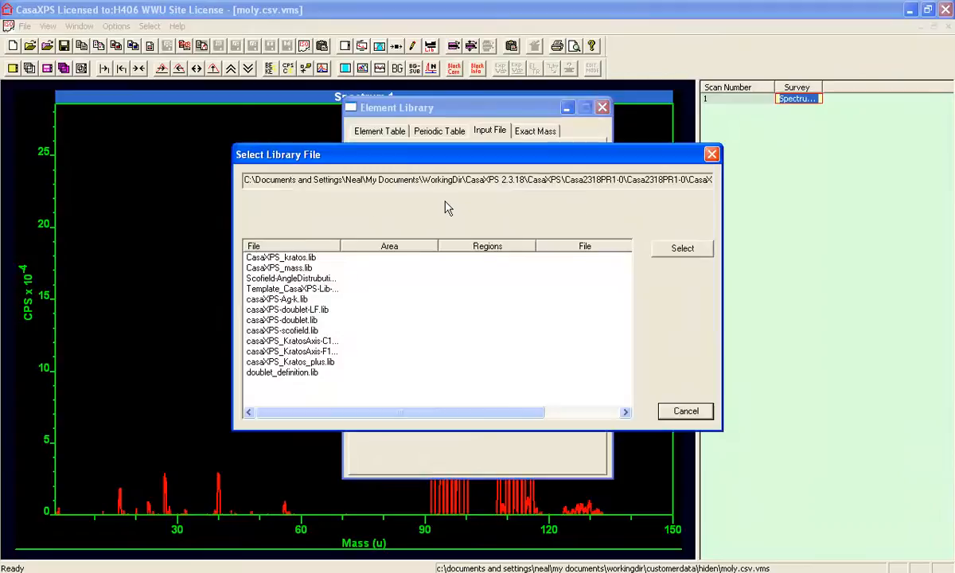
click(293, 269)
click(659, 248)
click(406, 402)
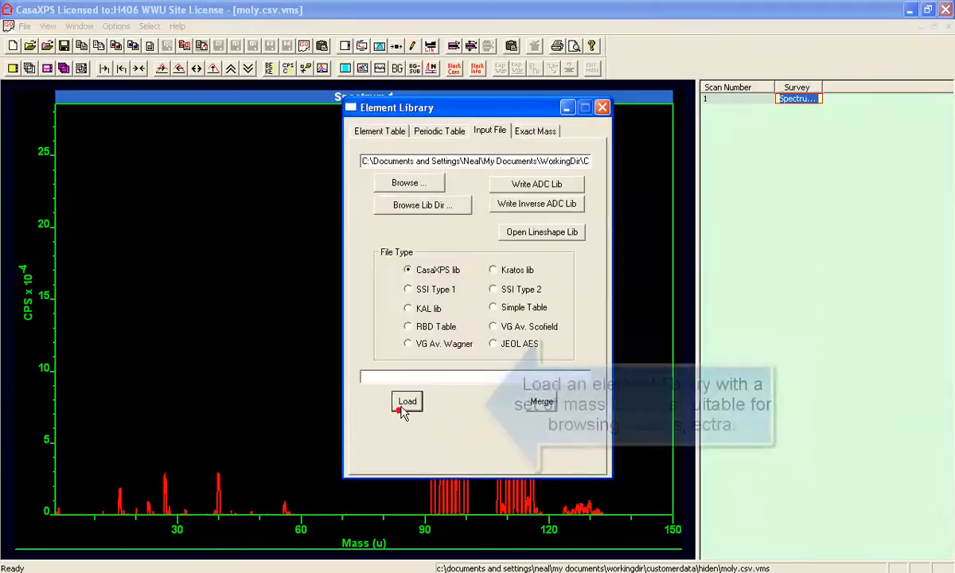
- Show the element table, move the Element Library window clear of the spectrum and narrow the spectrum display area slightly
click(372, 135)
drag(388, 110, 710, 158)
drag(694, 110, 641, 115)
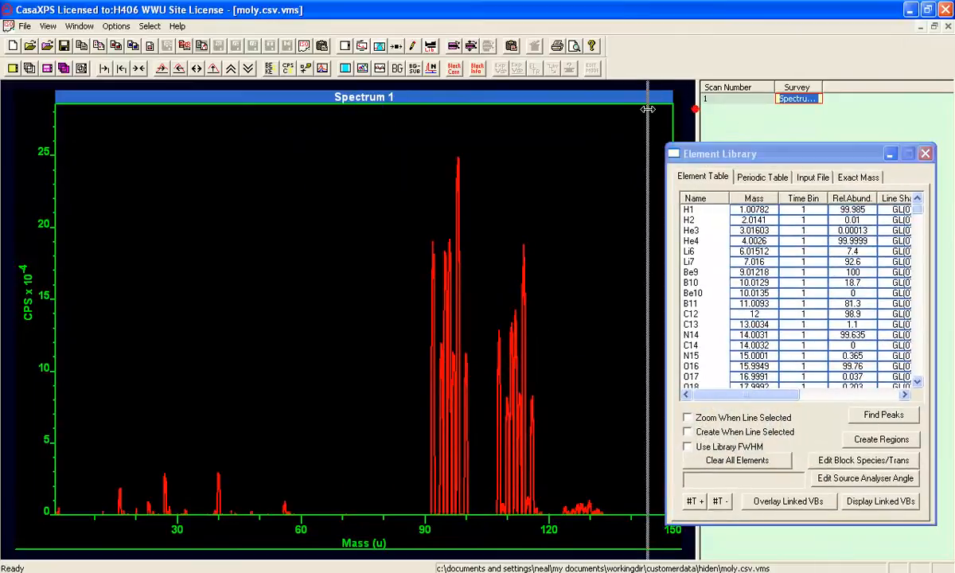
- Mark the molybdenum isotopes from the periodic table and zoom the spectrum to about 84–108 u
click(762, 178)
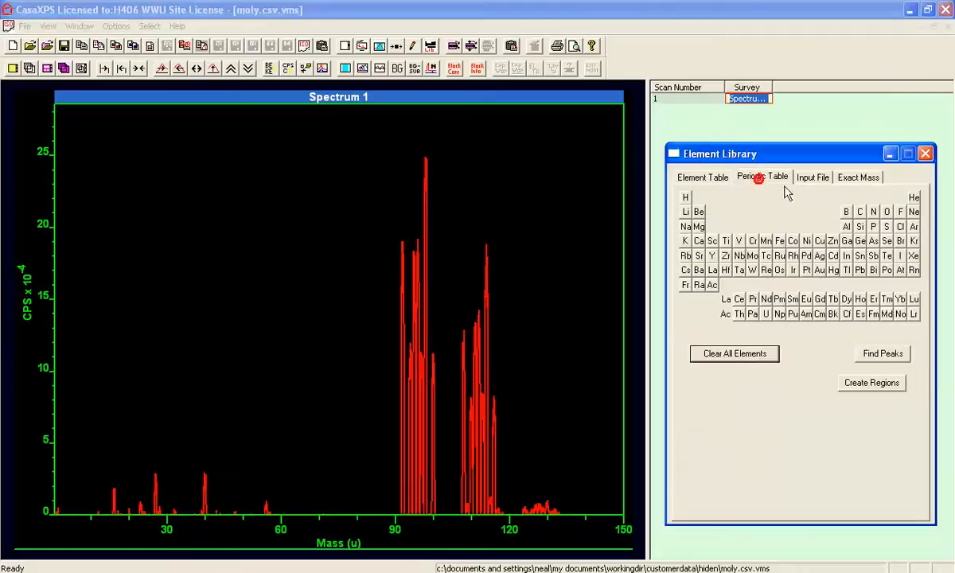
click(754, 256)
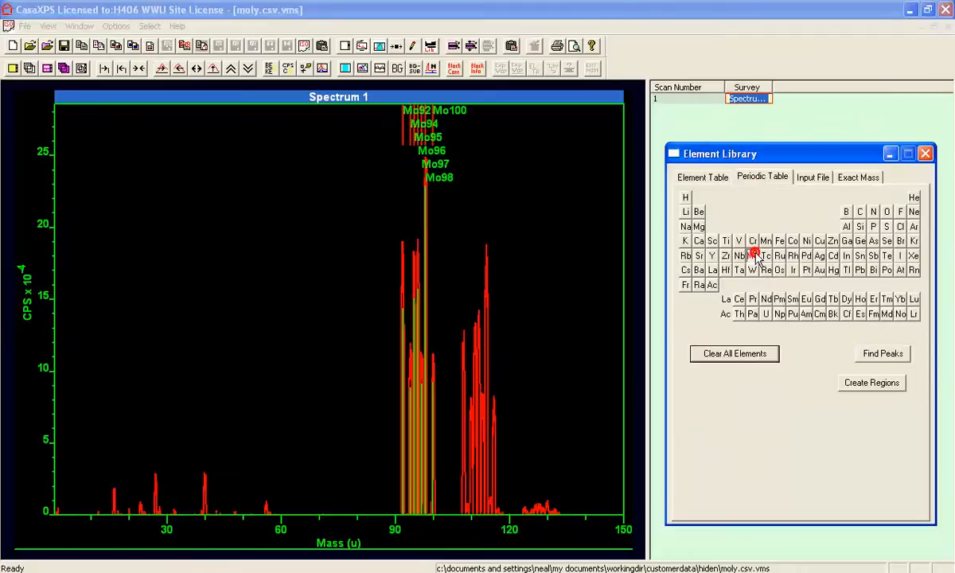
drag(369, 151, 458, 175)
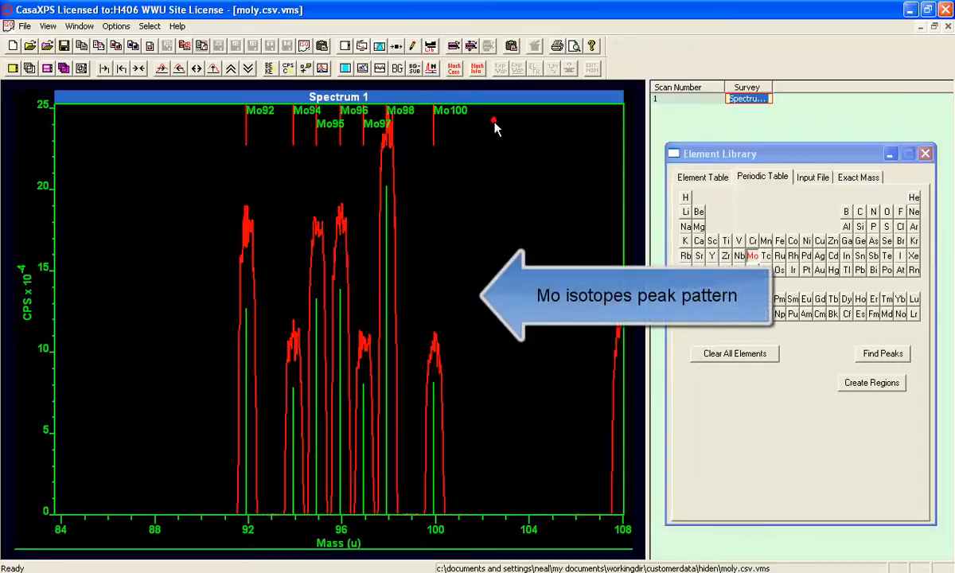
- Enable Fill Below in the tile display parameters of Spectrum 1 and apply it to the peaks
click(361, 45)
drag(437, 95, 663, 112)
click(723, 145)
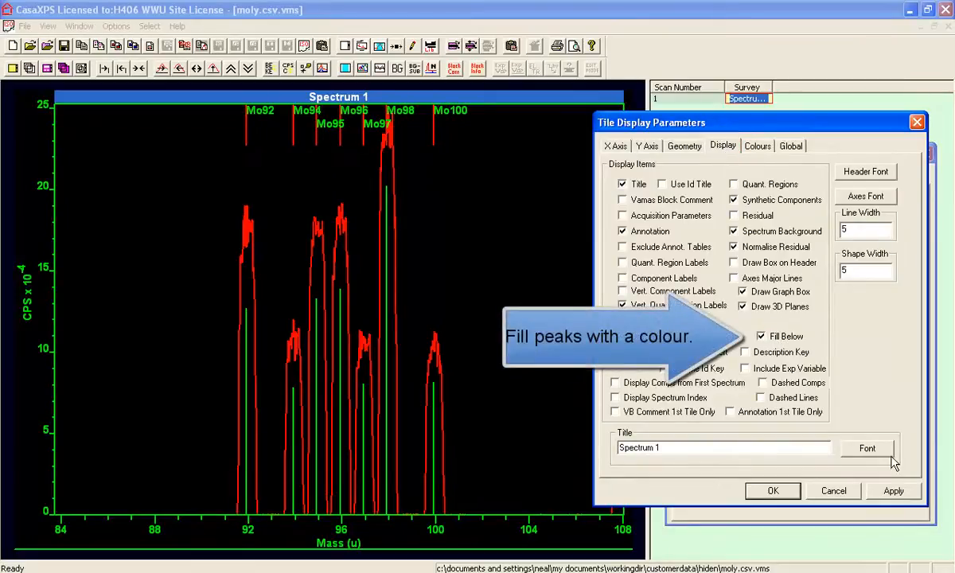
click(893, 492)
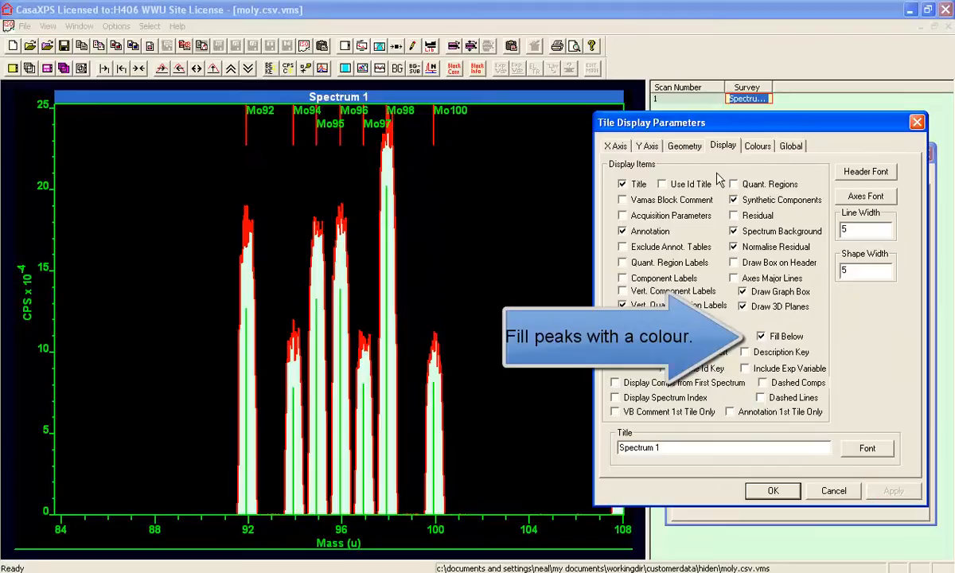
- Set the 3D Fill colour of the peaks to light green, apply it and close the tile display parameters
click(758, 146)
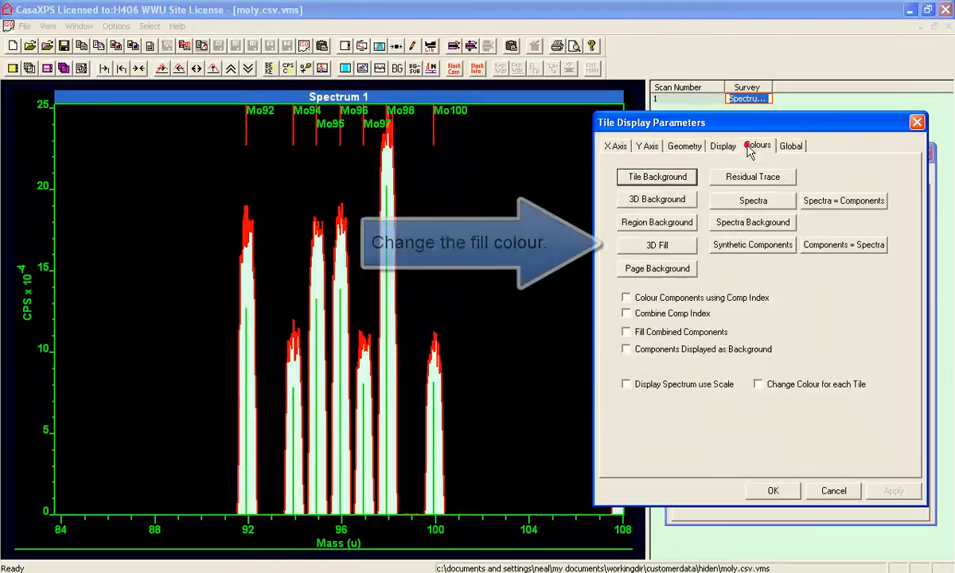
click(656, 246)
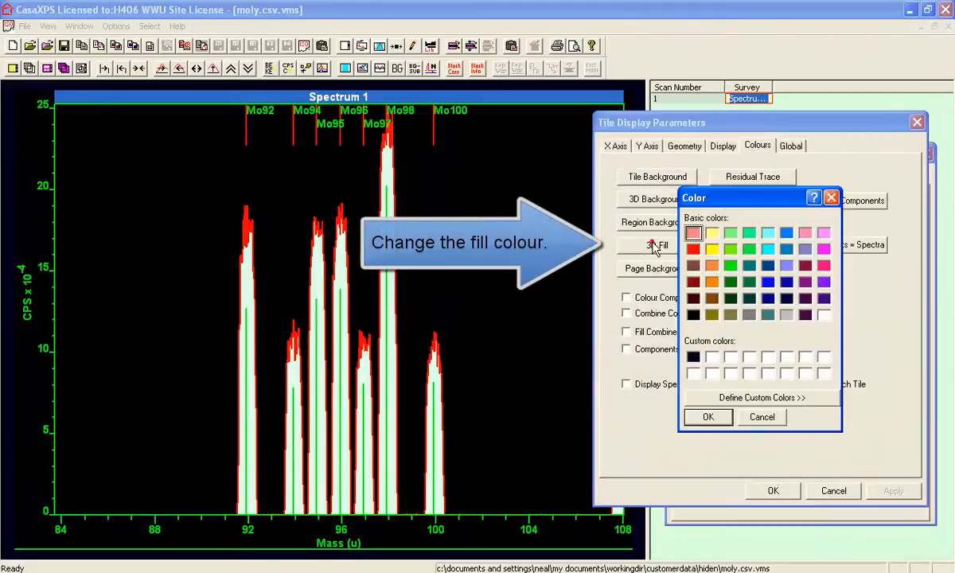
click(731, 233)
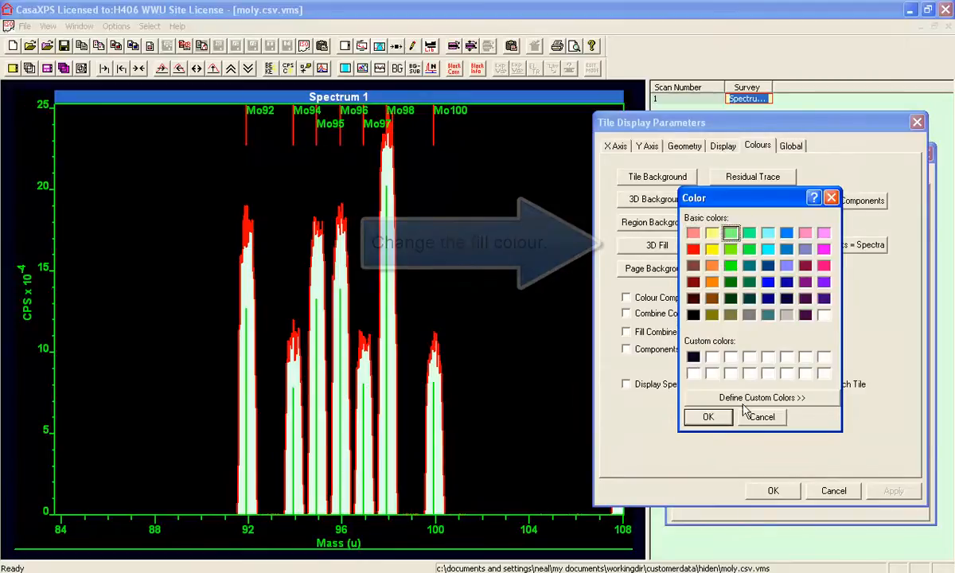
click(708, 418)
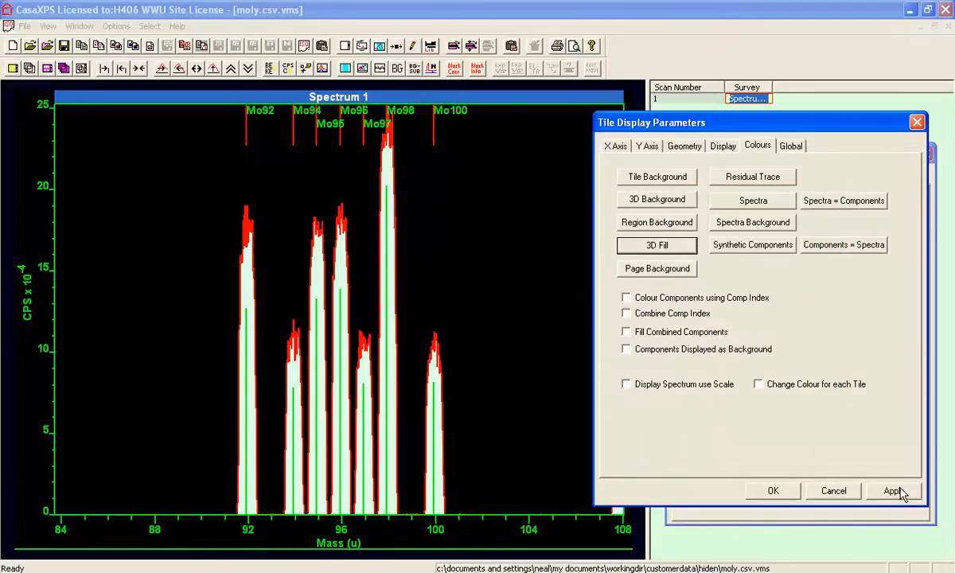
click(893, 491)
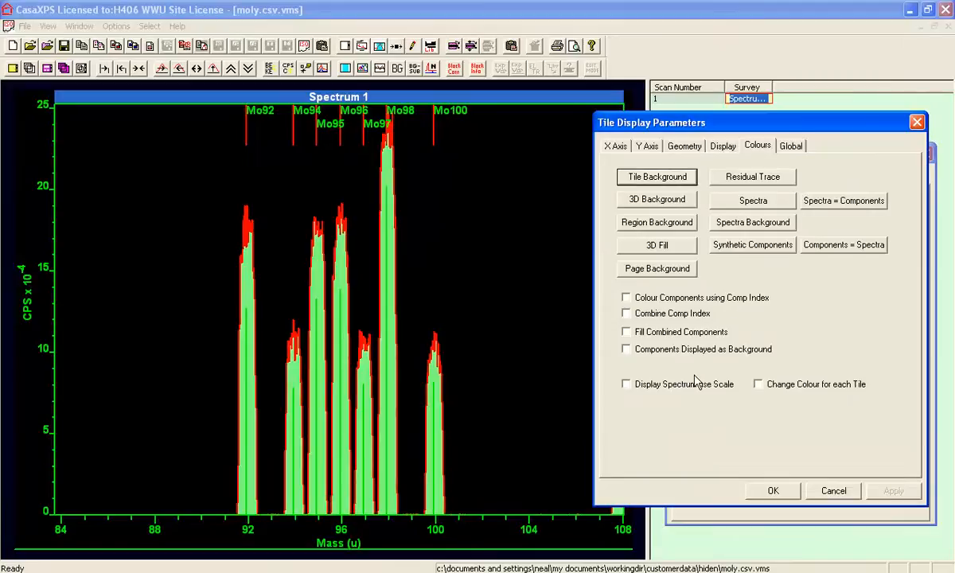
drag(713, 122, 718, 125)
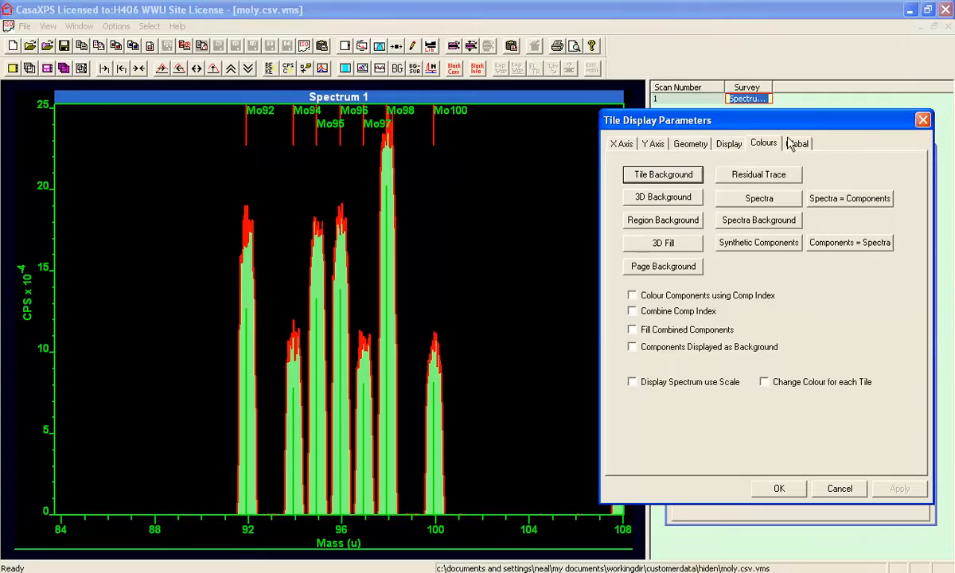
click(923, 120)
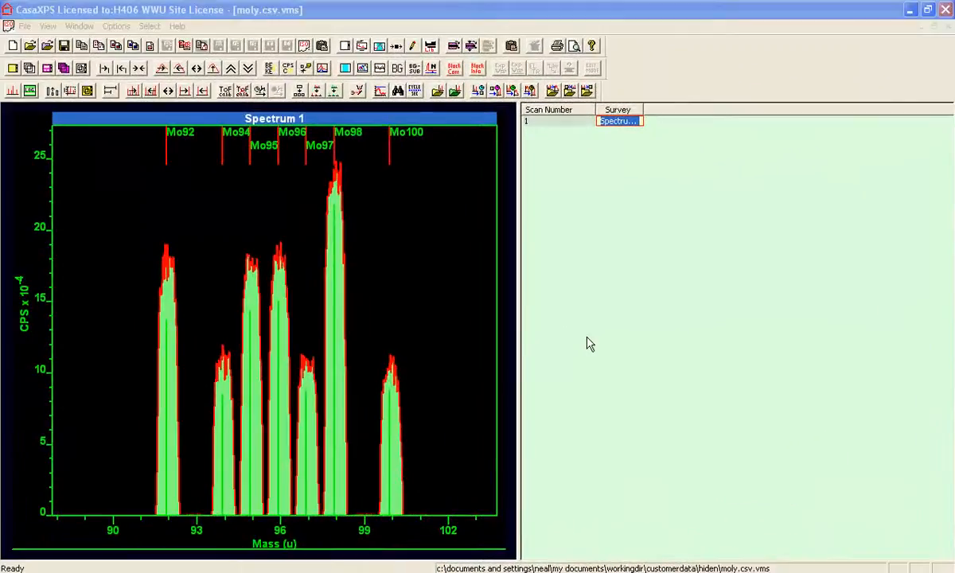
- Save the active tile's colours, settings and fonts as the defaults and close the tile display parameters
click(361, 46)
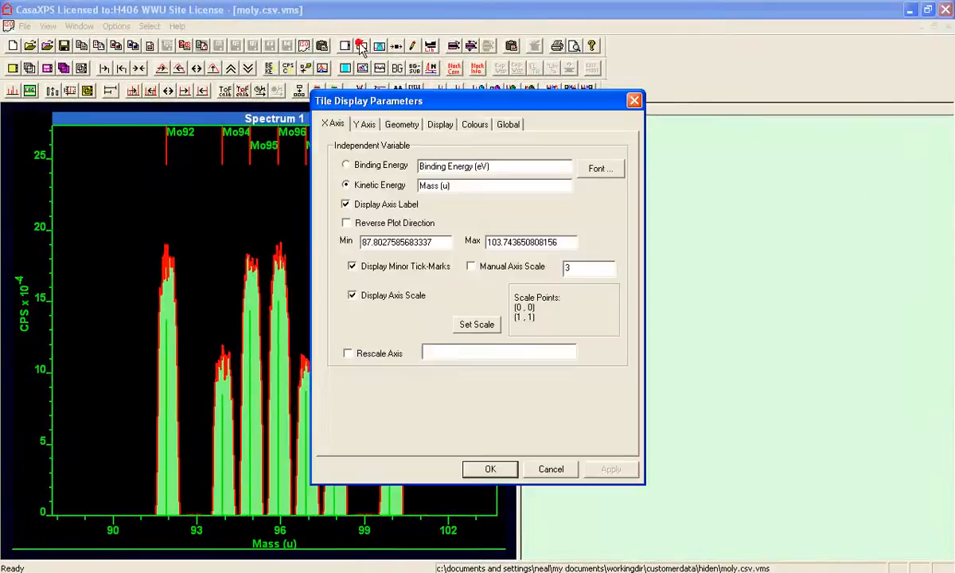
drag(408, 101, 663, 159)
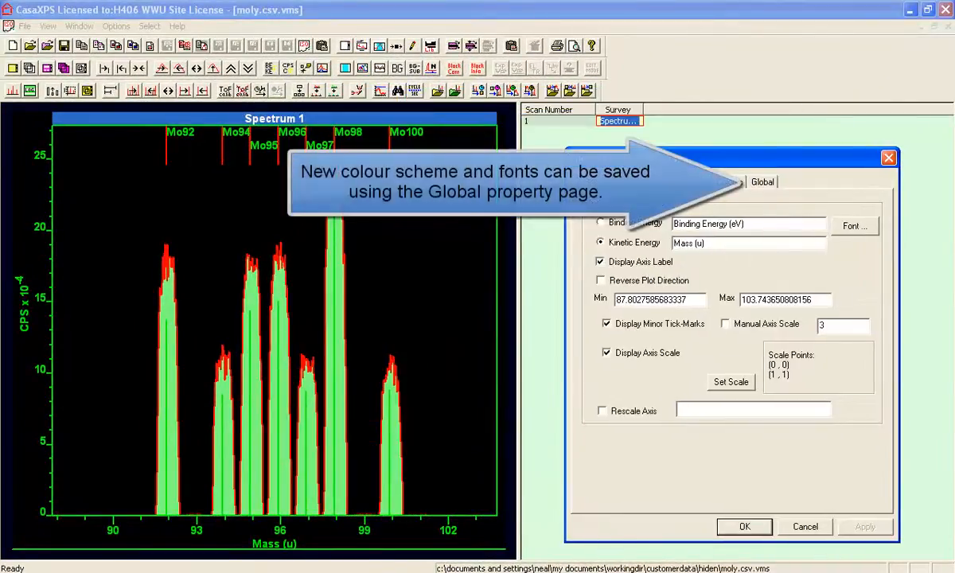
click(762, 182)
click(801, 242)
click(804, 261)
click(803, 287)
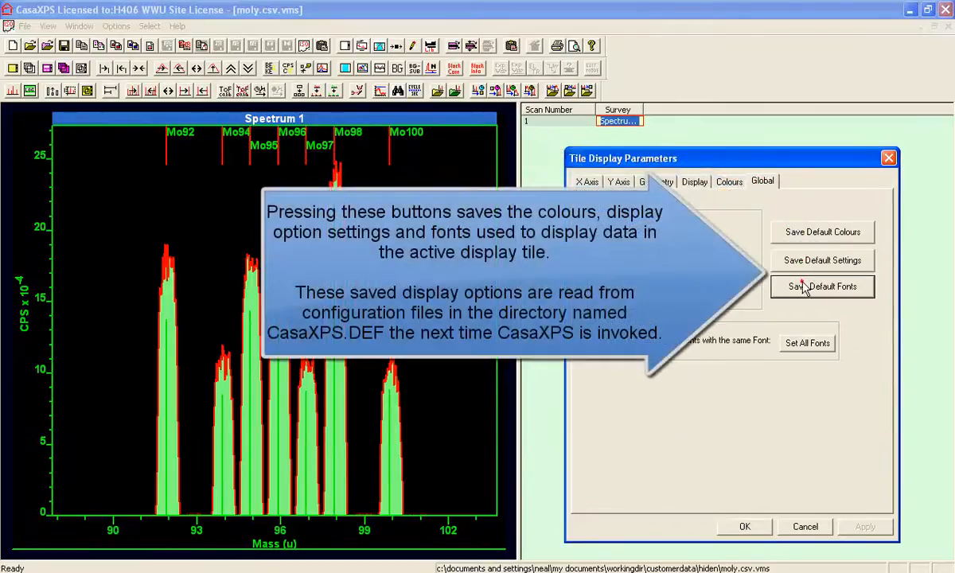
click(748, 529)
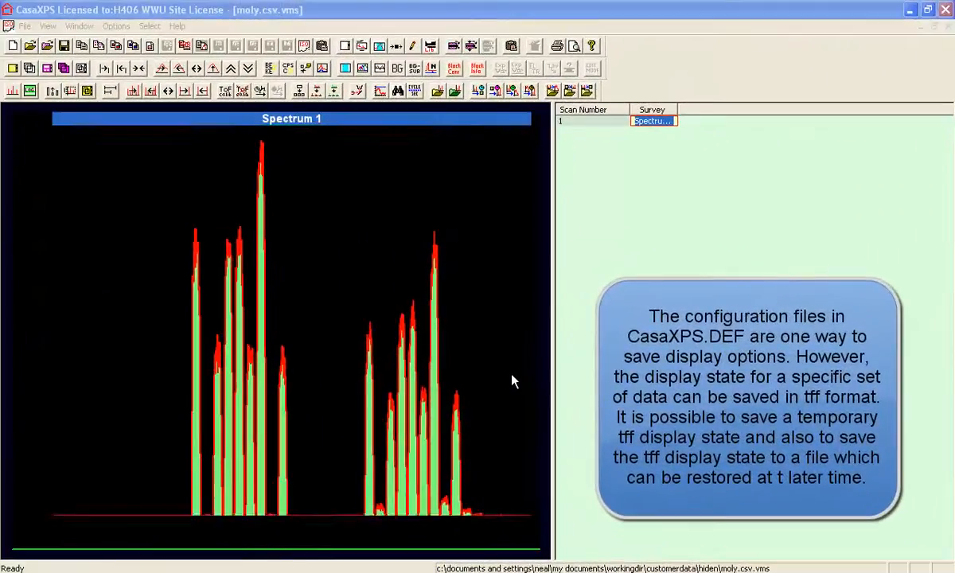
- Split the zoomed Mo mass spectrum tile into two additional tiles
click(511, 373)
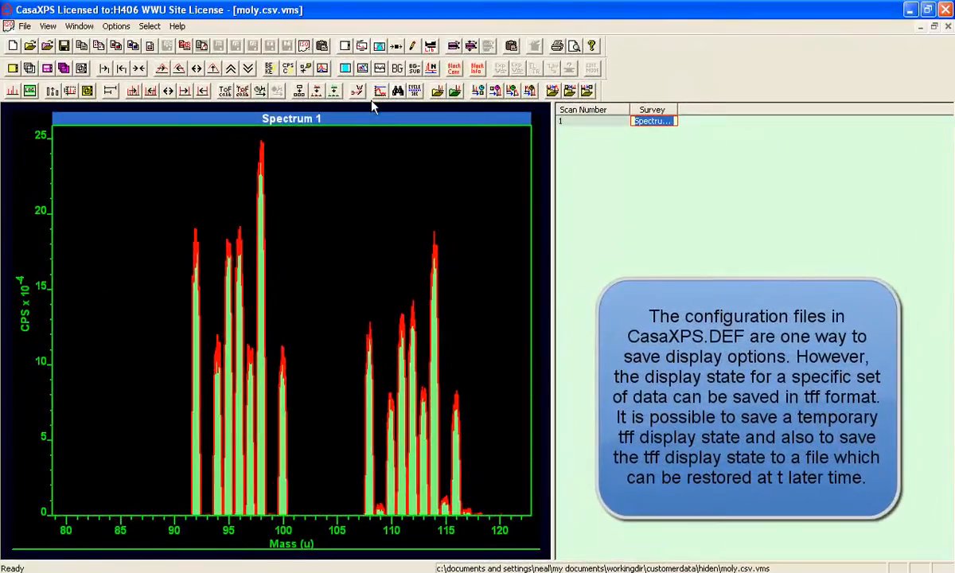
click(282, 91)
double_click(505, 310)
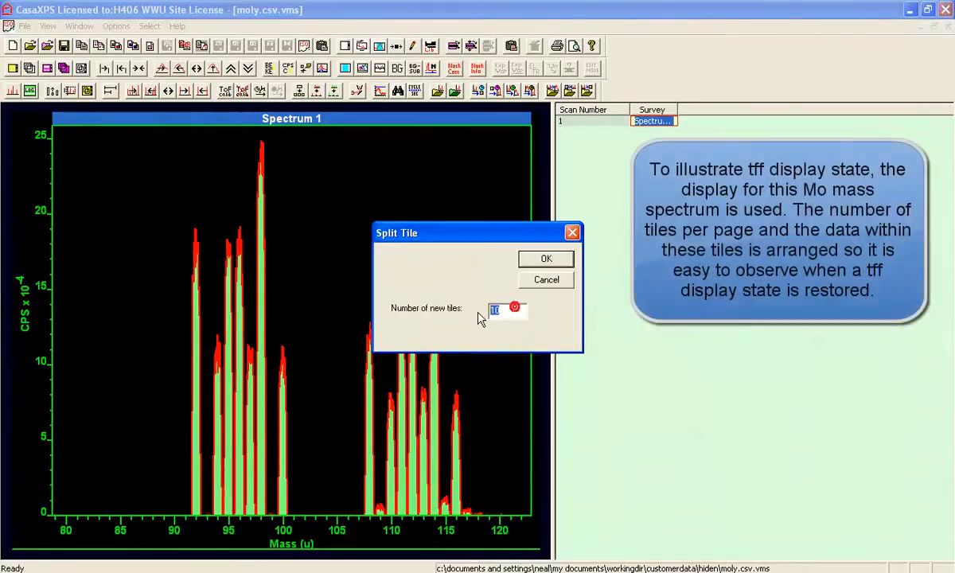
click(562, 261)
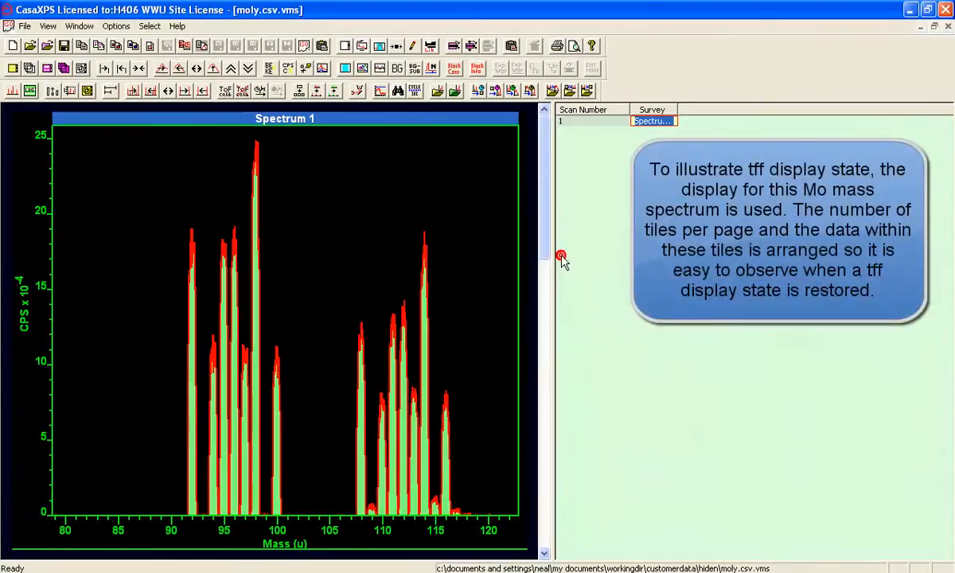
- Apply page tile format 3, arranging the tiles in two rows with one tile above two
click(346, 46)
click(355, 247)
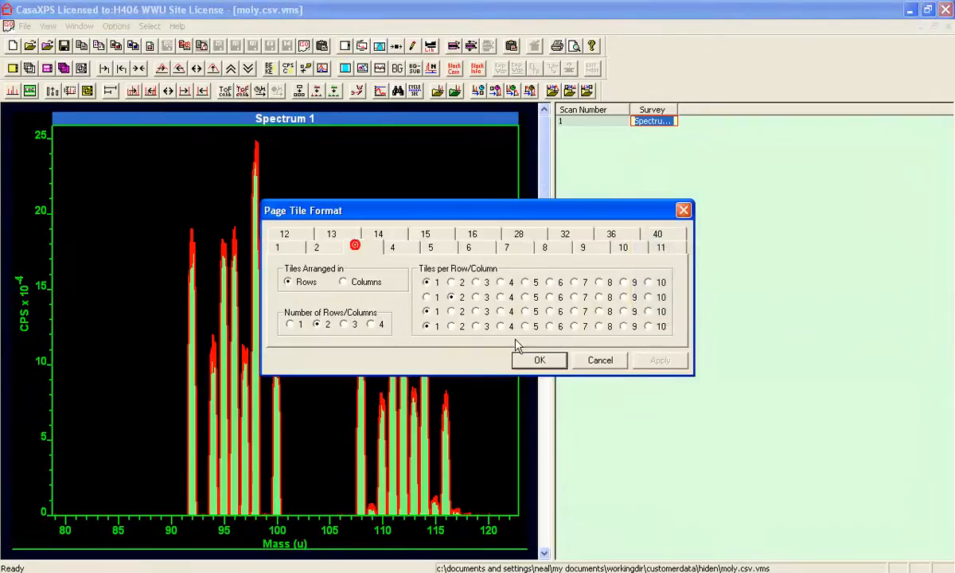
click(526, 361)
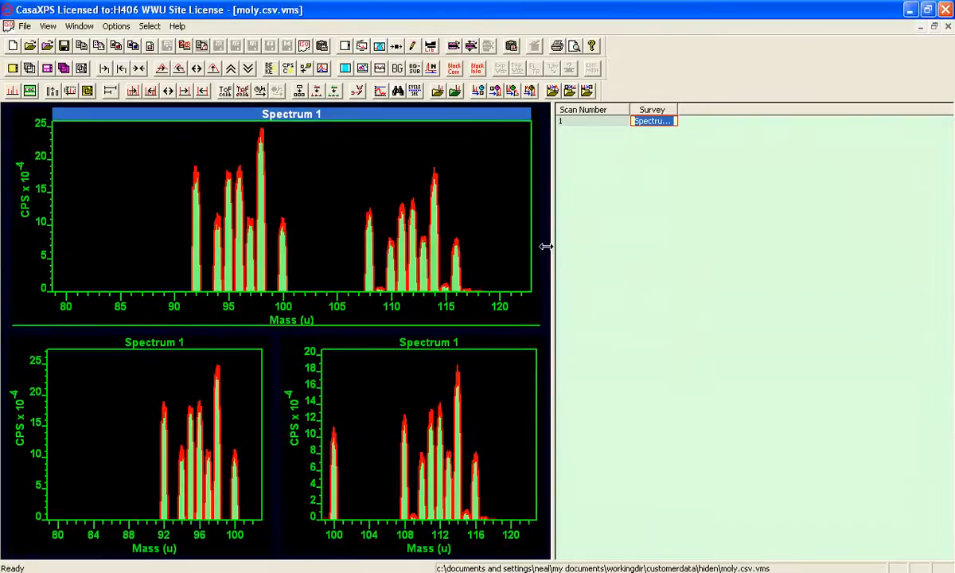
- Widen the spectrum display area slightly and save the current tile format for this window
drag(550, 245, 586, 247)
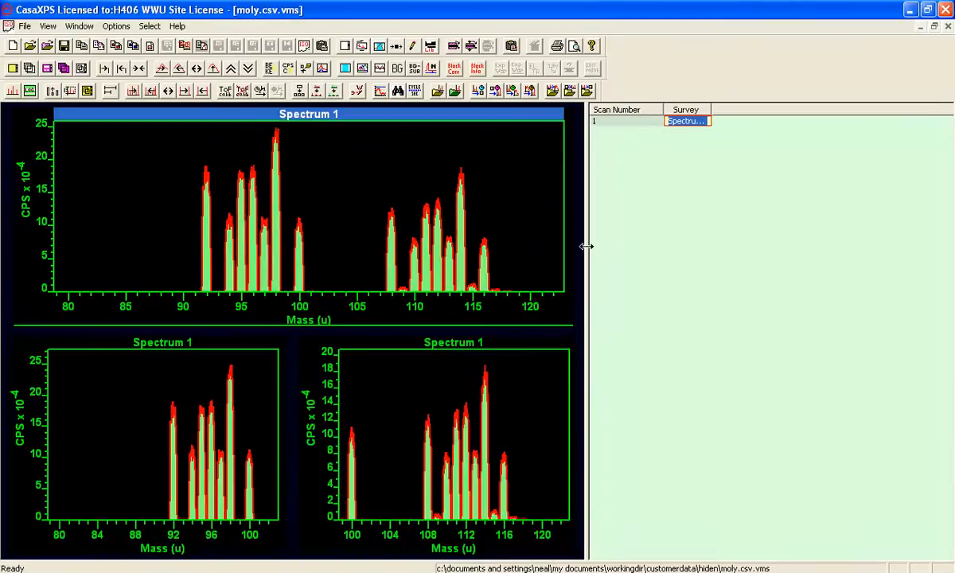
click(115, 25)
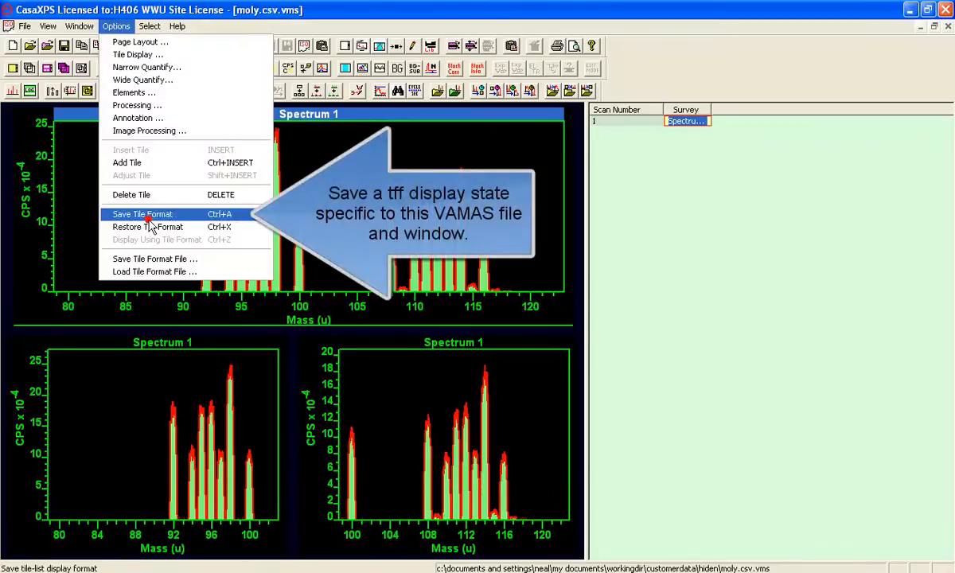
click(148, 218)
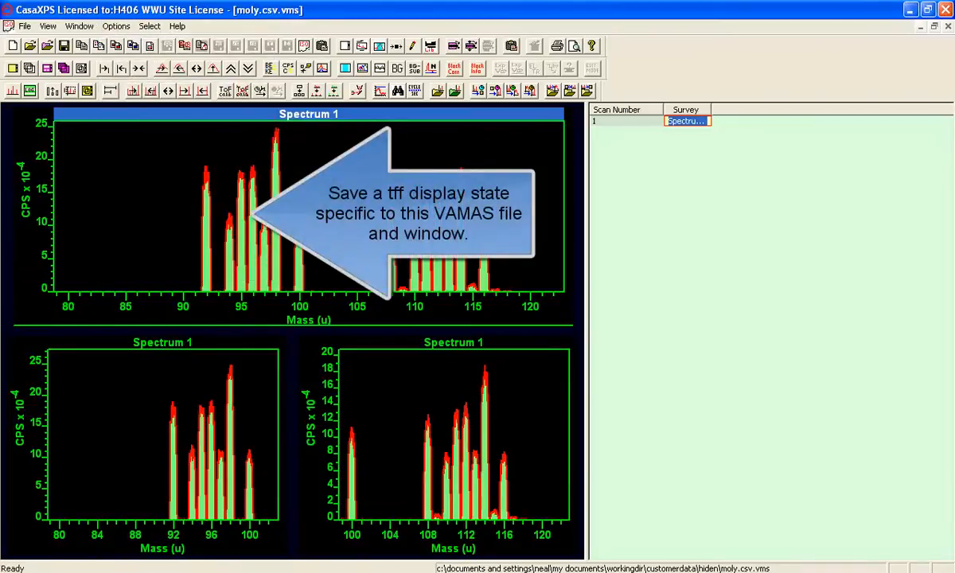
- Redisplay the full Survey spectrum and switch the page to format 1 with a single tile
click(672, 124)
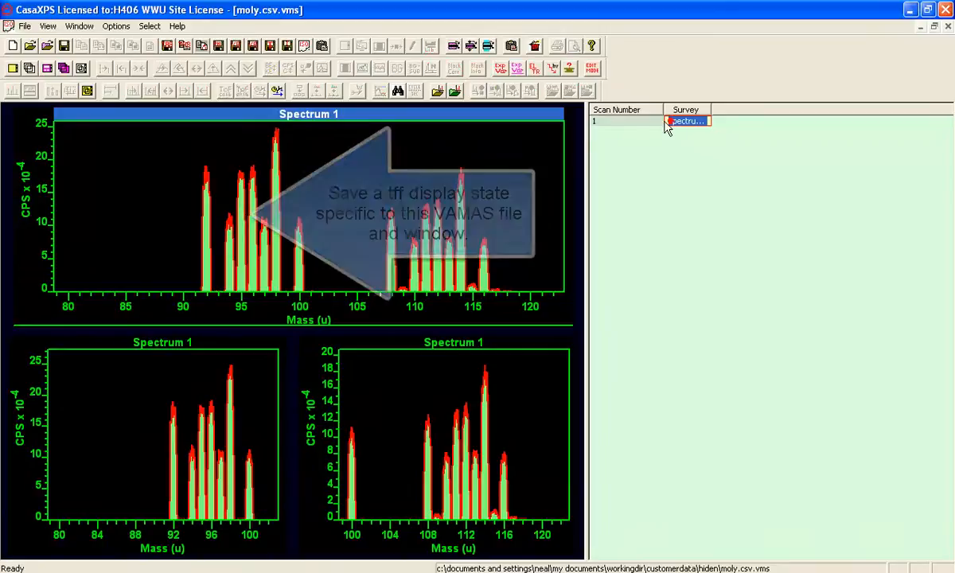
double_click(678, 119)
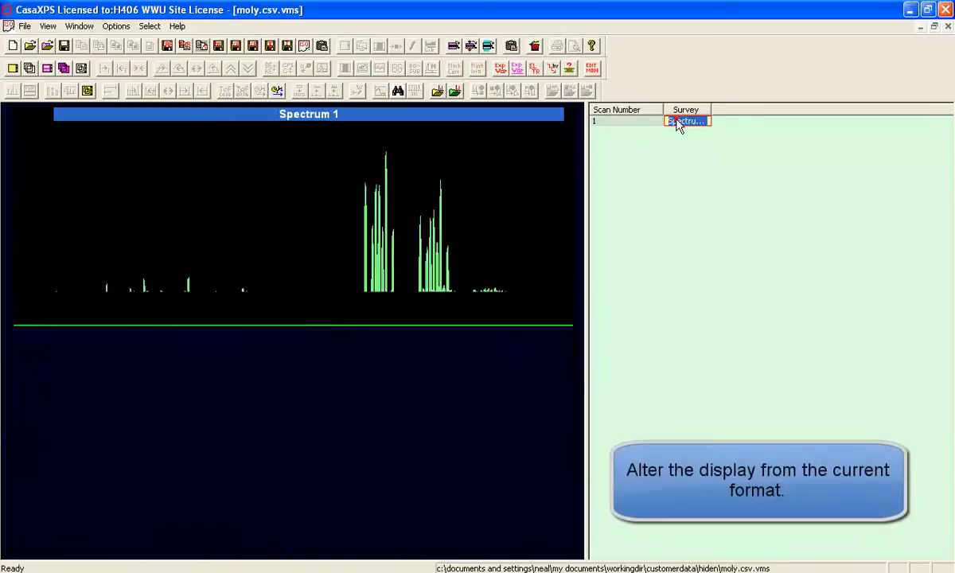
click(394, 135)
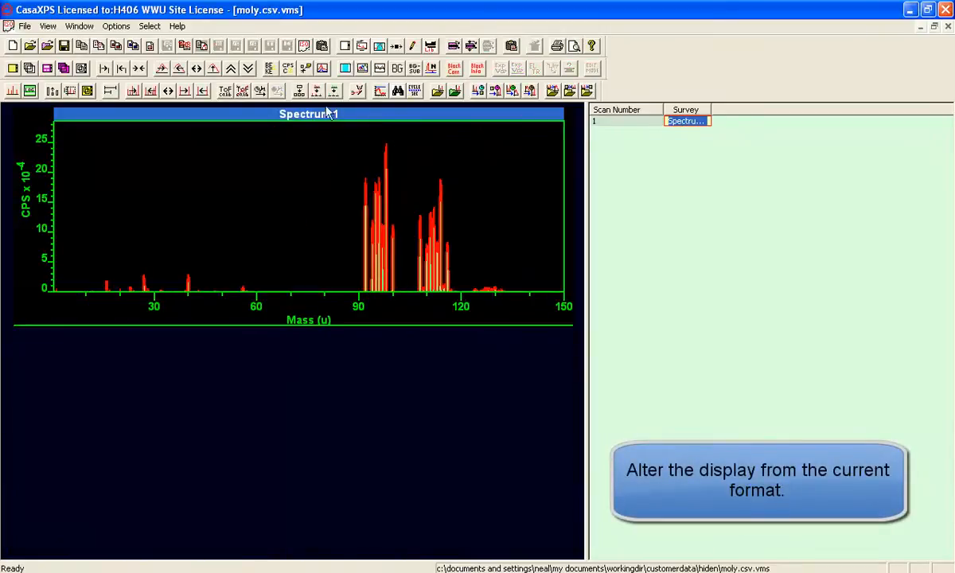
click(361, 46)
click(278, 246)
click(547, 361)
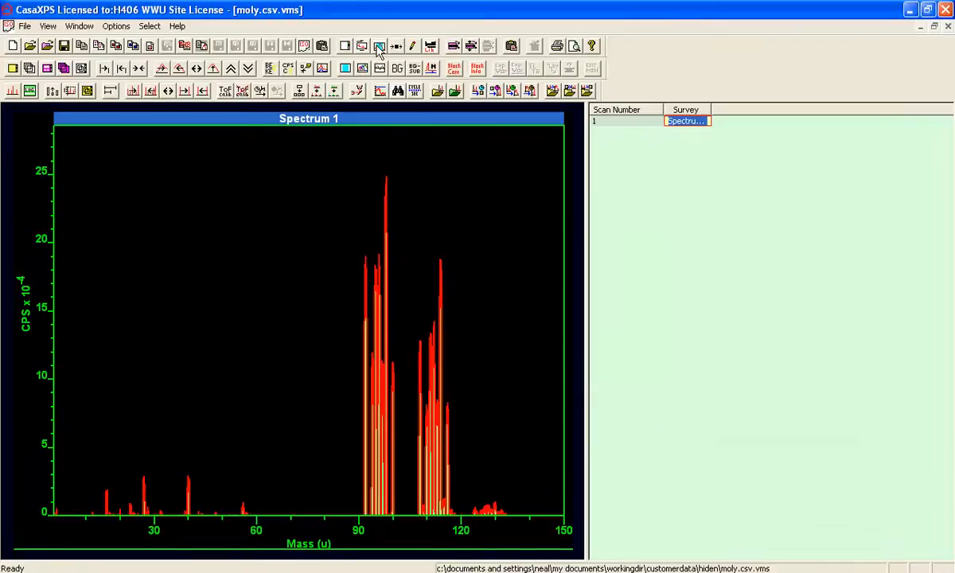
- Set the tile background of the Survey spectrum to olive and apply it
click(362, 46)
click(473, 125)
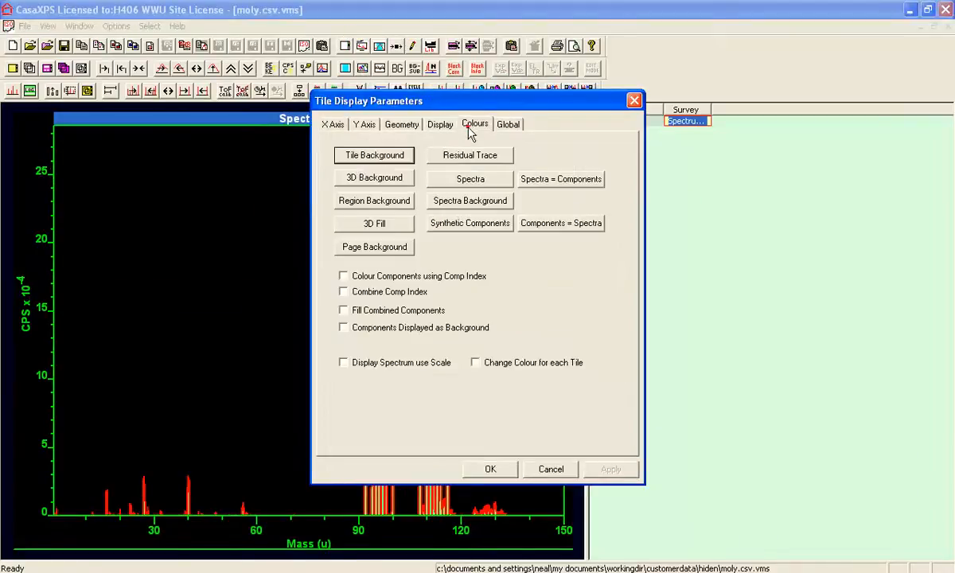
click(389, 156)
click(448, 294)
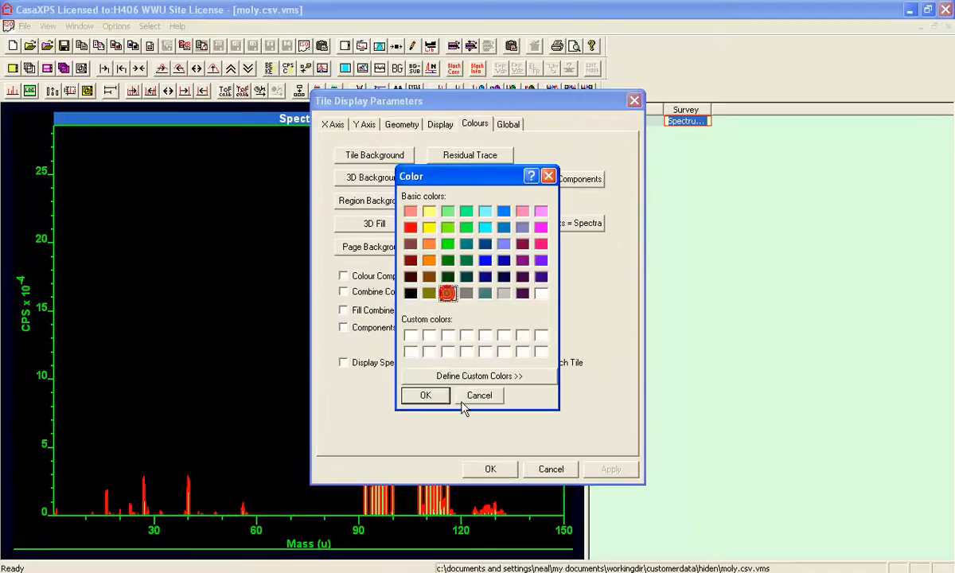
click(424, 397)
click(609, 471)
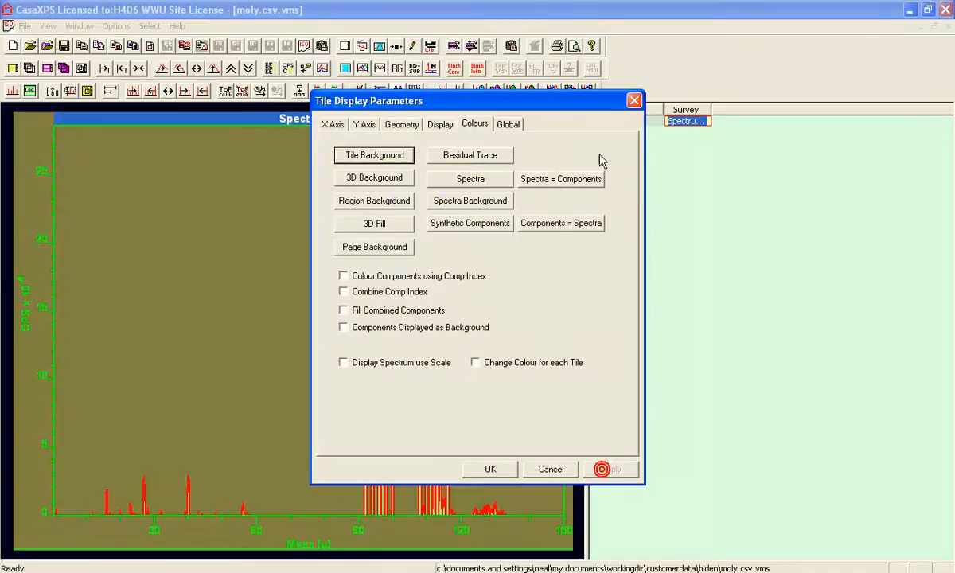
- Close the tile display settings and restore the previously saved tile format for the Survey spectrum
click(634, 102)
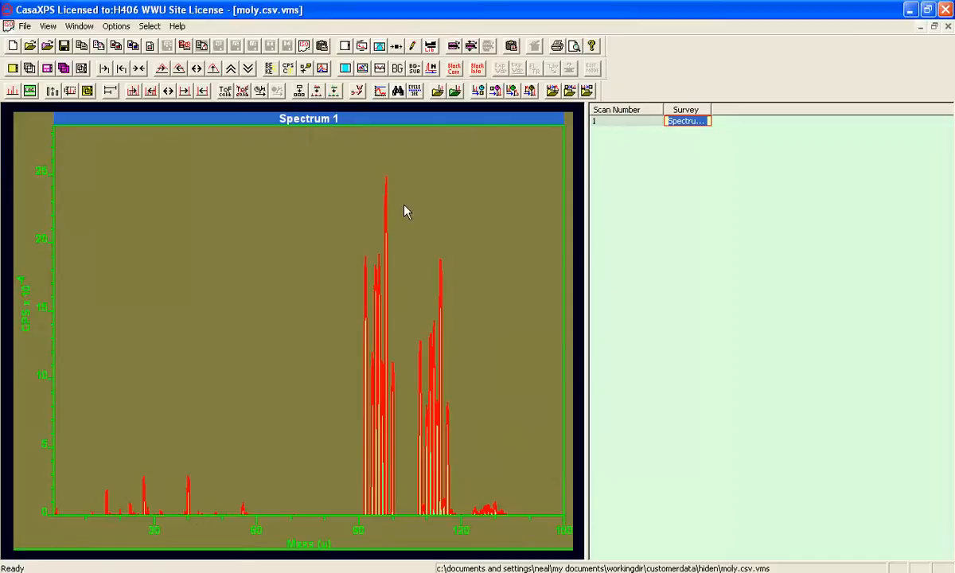
click(116, 25)
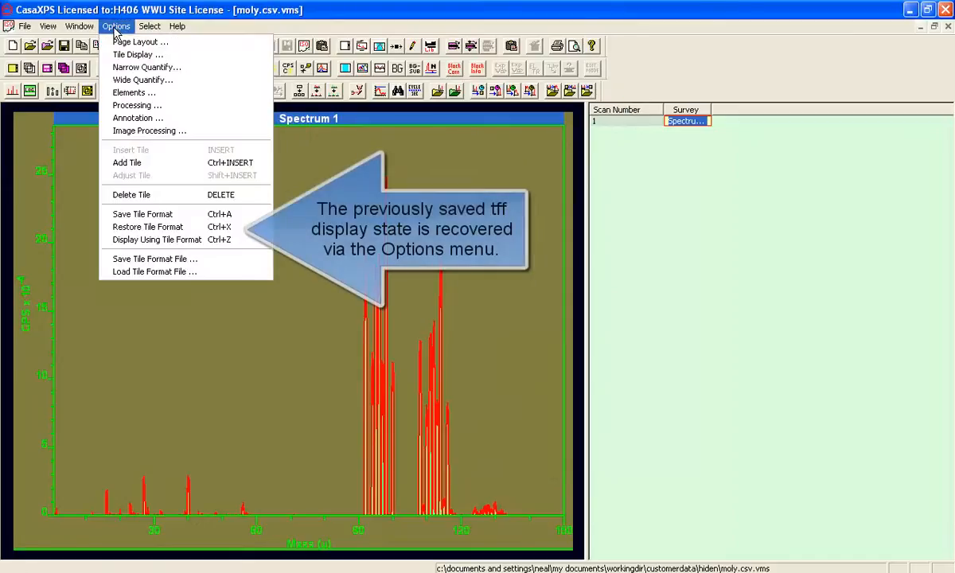
click(137, 228)
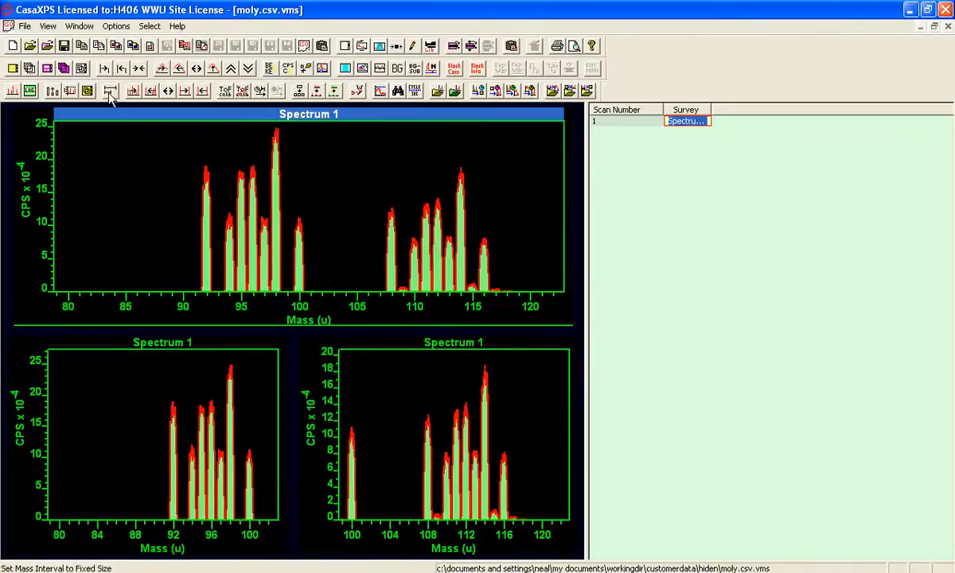
- Save the current tile format to the file moly.csv.tff in the Hiden folder, replacing the existing file
click(108, 26)
click(121, 258)
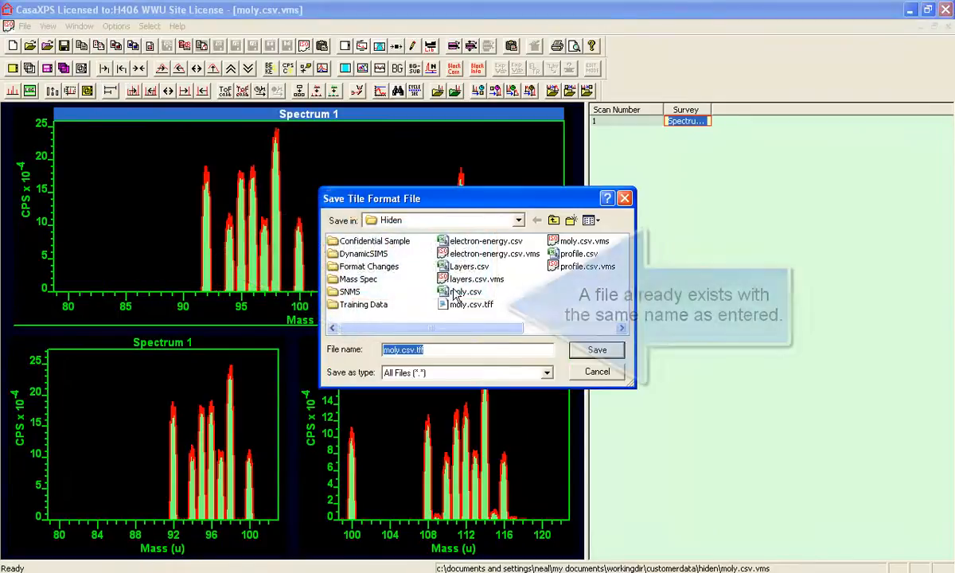
click(576, 350)
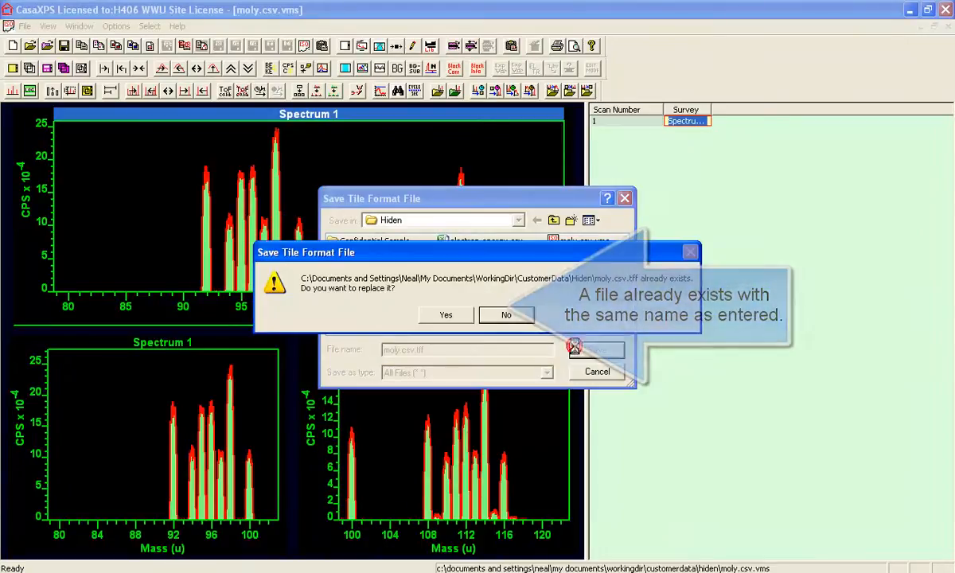
click(447, 315)
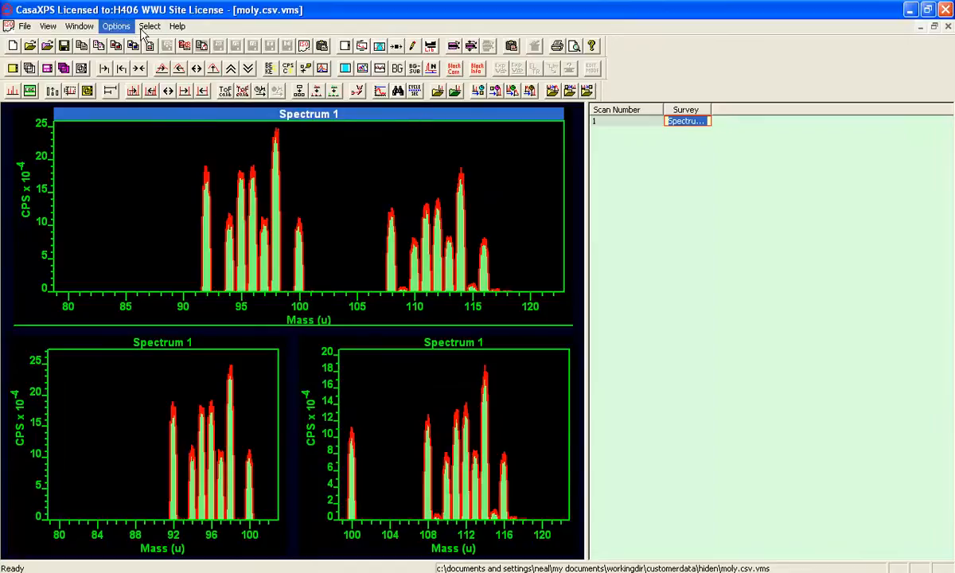
- Redisplay the full Survey spectrum and switch the page layout to a single tile
click(675, 123)
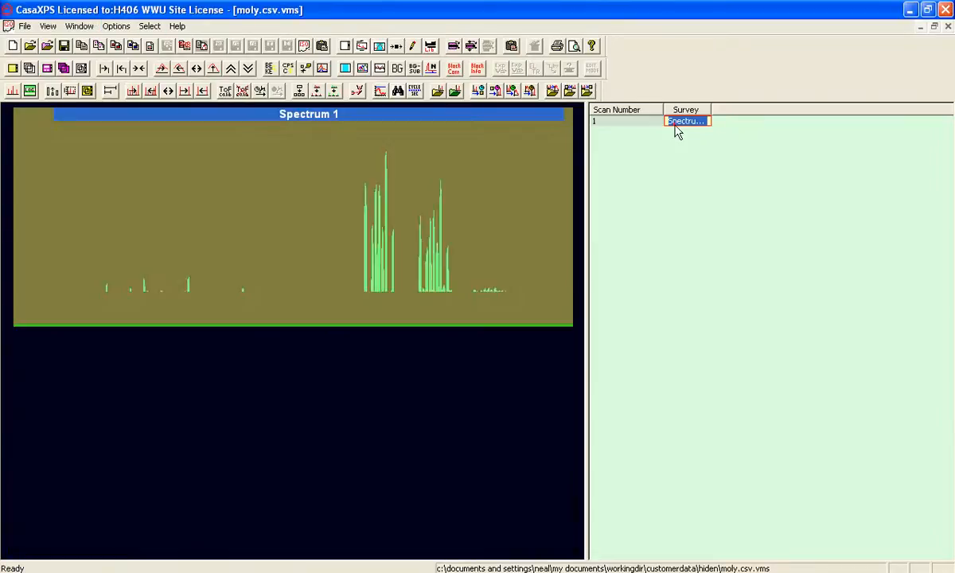
click(323, 46)
click(283, 249)
click(521, 361)
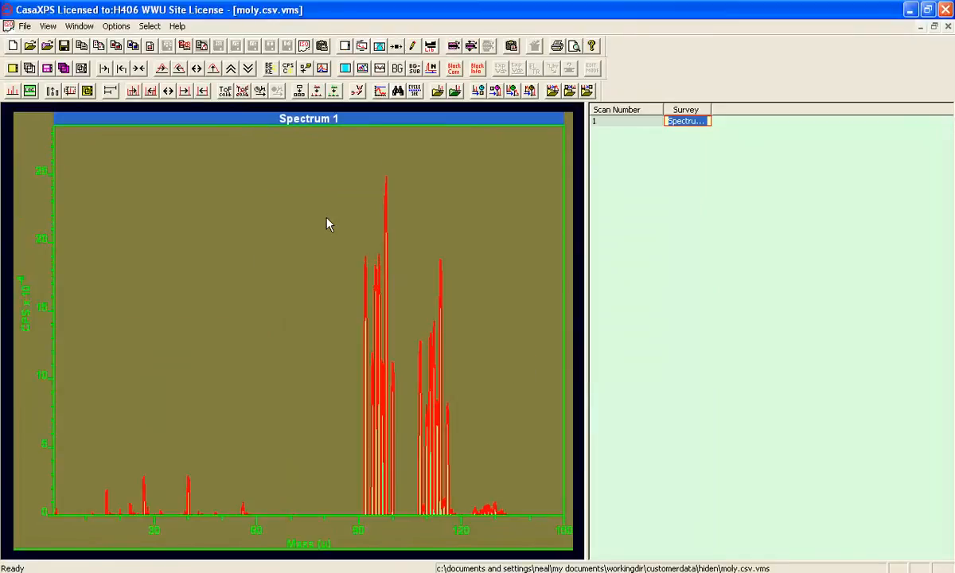
- Load the tile format file moly.csv.tff from the Hiden folder
click(116, 25)
click(135, 270)
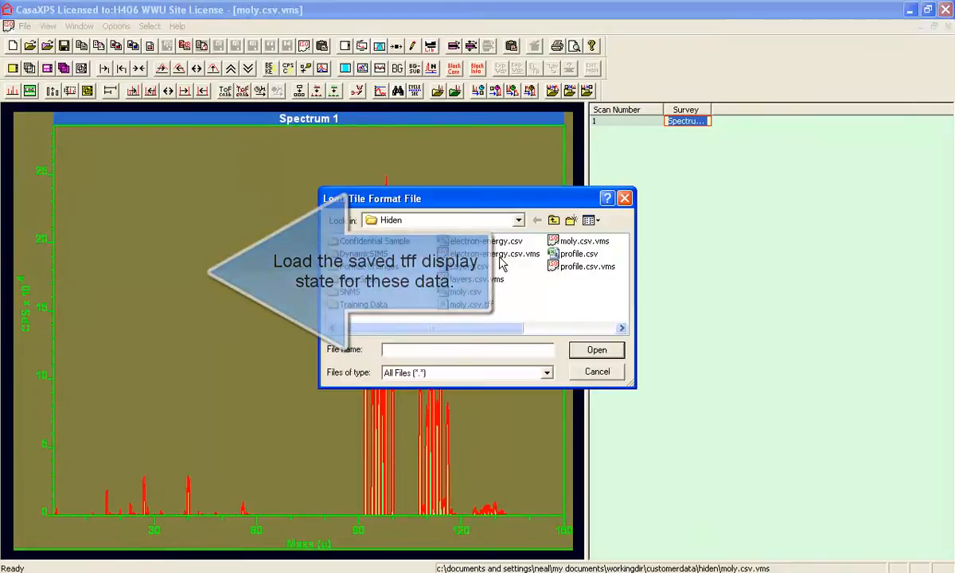
click(461, 305)
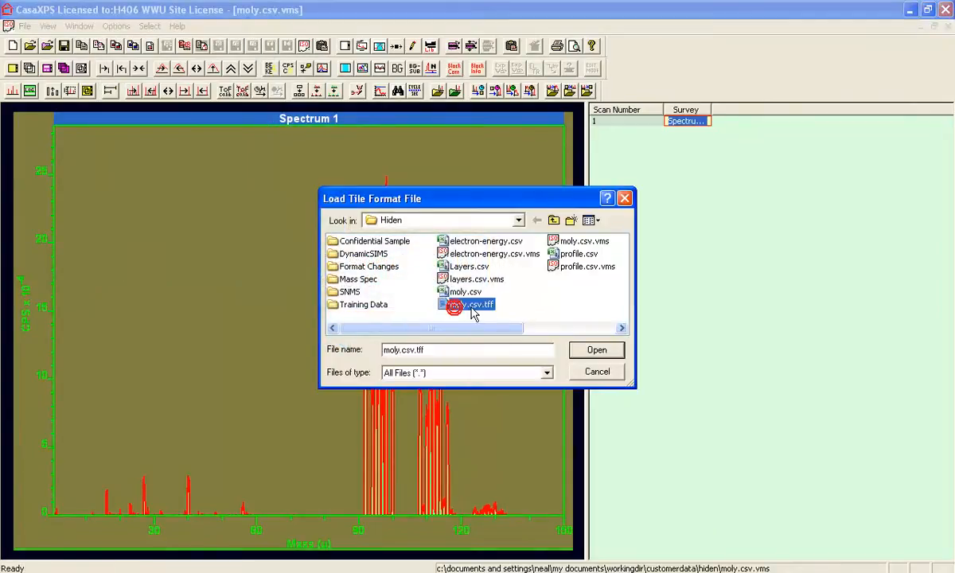
click(575, 352)
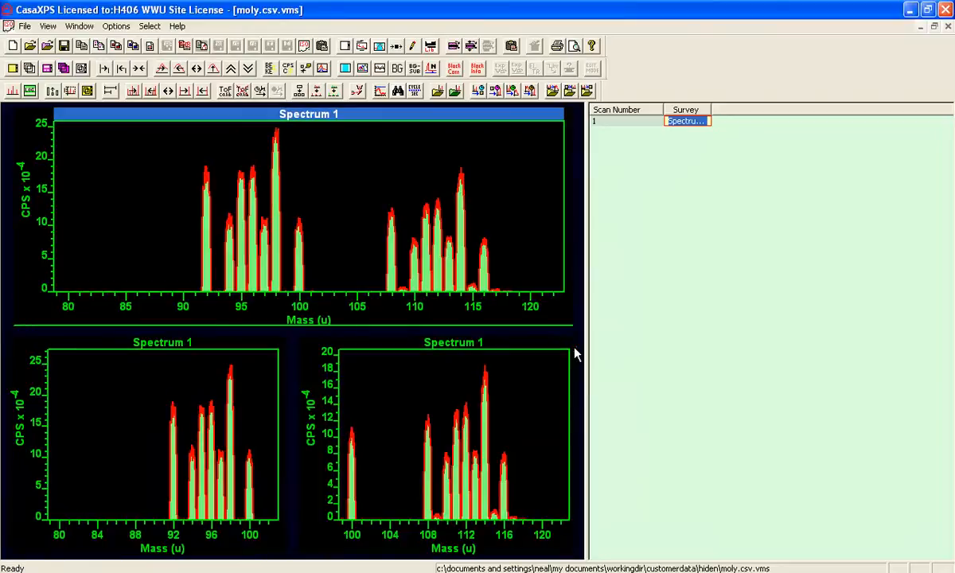